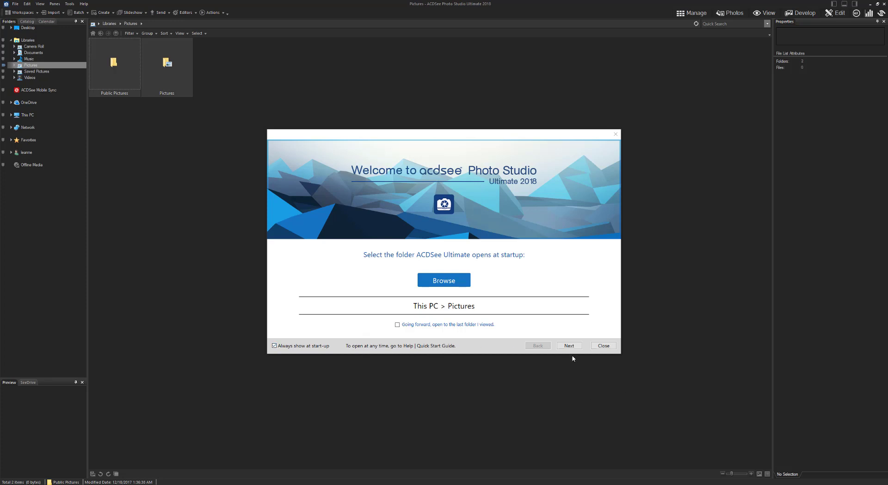
Step: Close the Welcome to ACDSee Photo Studio dialog to reveal the Pictures library
click(603, 345)
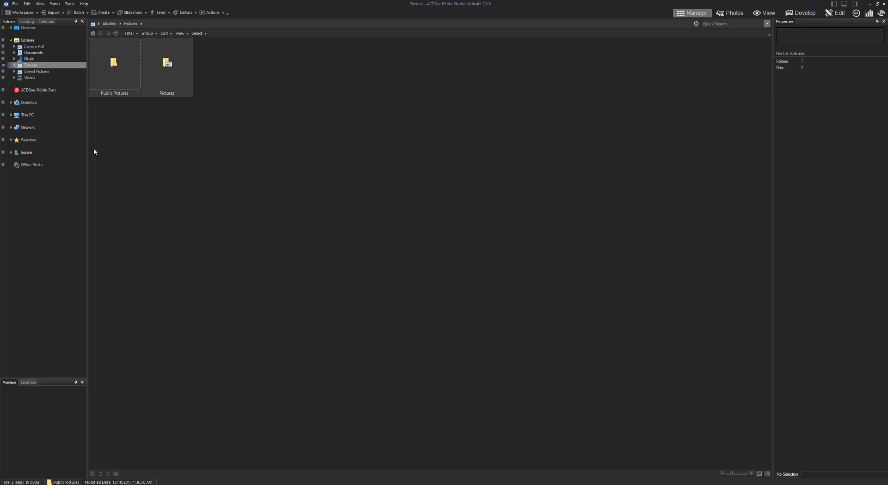
Step: Expand Favorites and browse Desktop > 2018 > city to show the four dated shoot folders
click(13, 140)
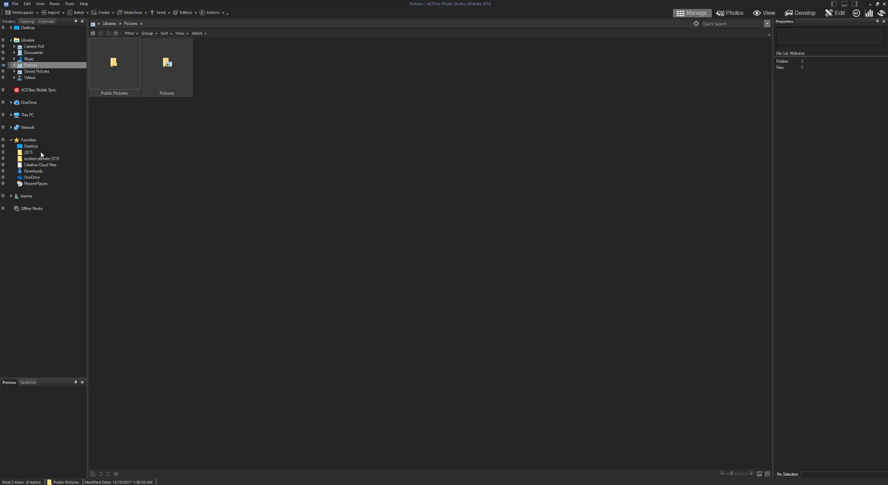
click(31, 146)
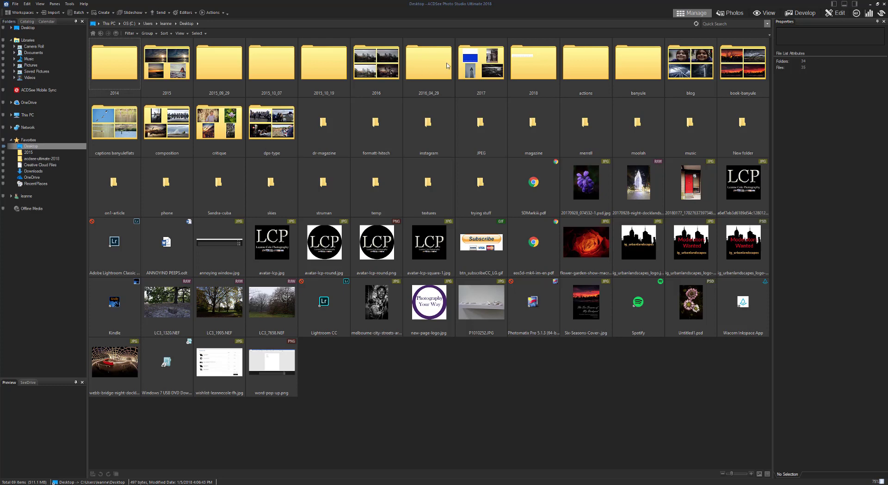
double_click(531, 74)
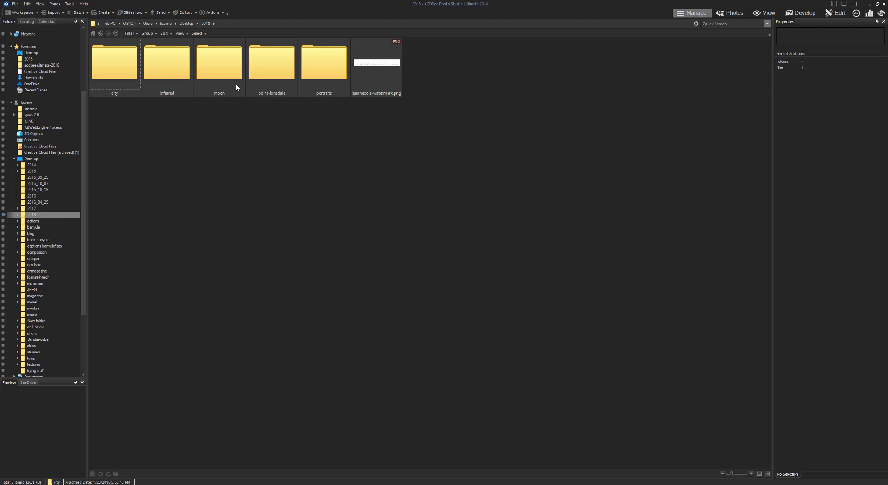
double_click(122, 73)
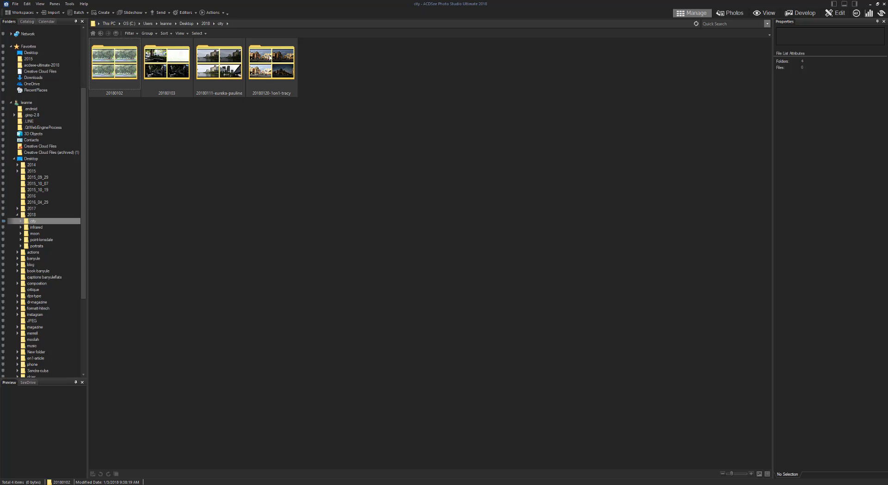
Step: Open the 20180111-eureka-pauline folder and scroll down through its RAW city photo thumbnails
double_click(222, 62)
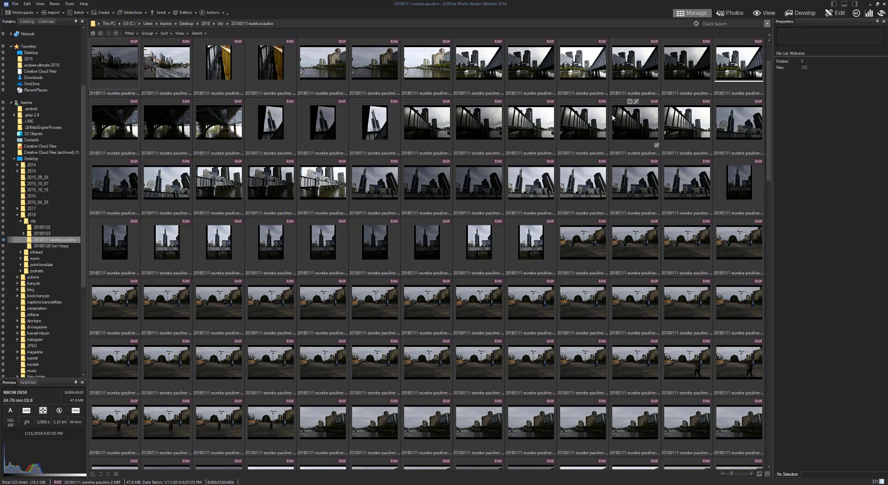
scroll(616, 110, down, 1)
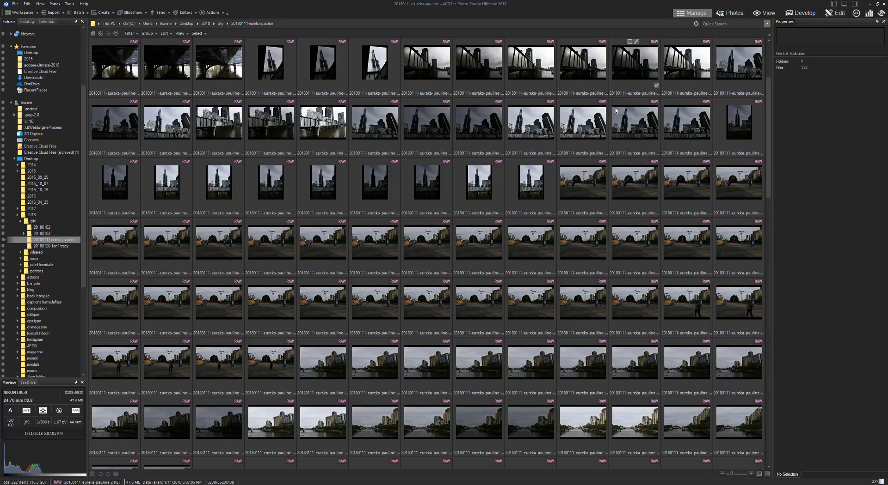
scroll(616, 110, down, 1)
scroll(618, 141, down, 1)
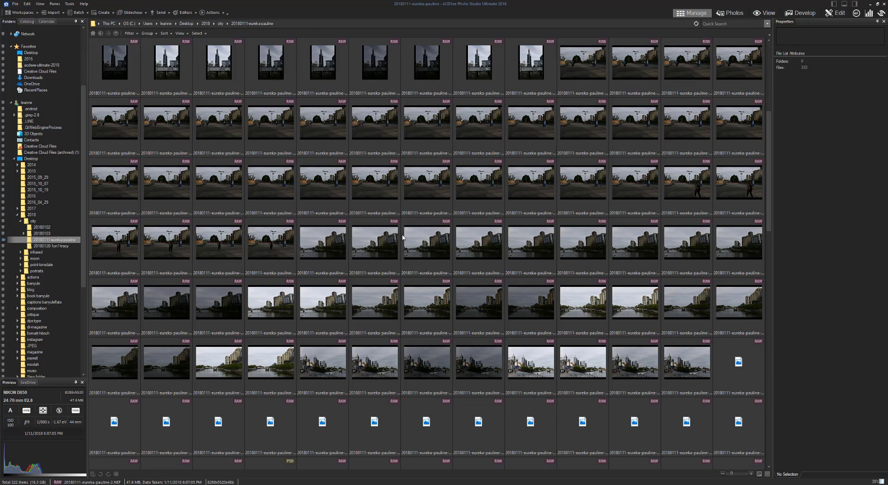
scroll(396, 224, down, 1)
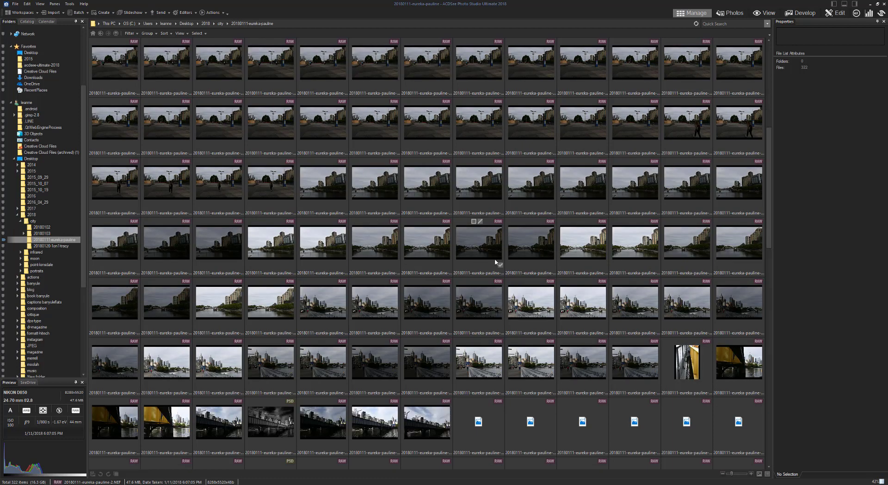
scroll(275, 467, down, 2)
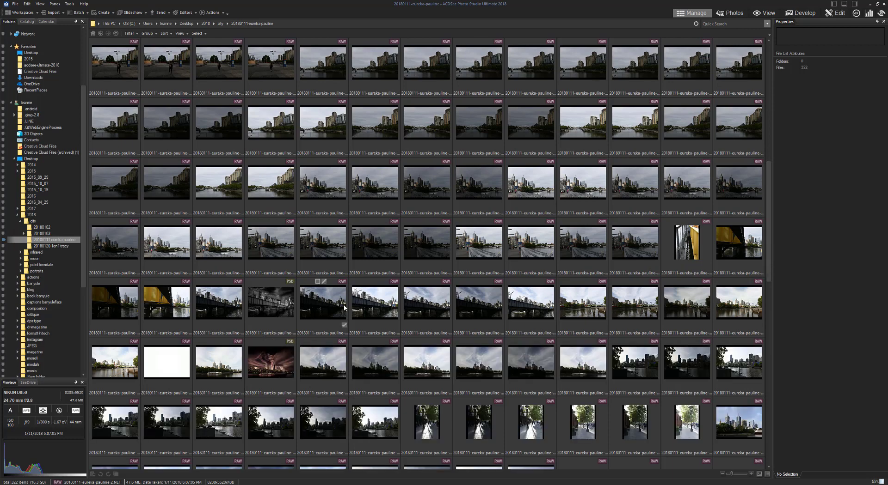
scroll(344, 306, down, 1)
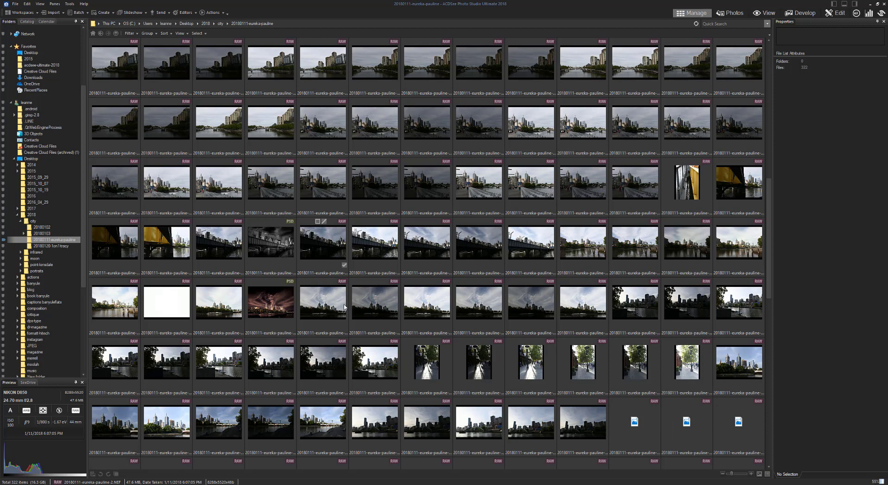
scroll(344, 307, down, 1)
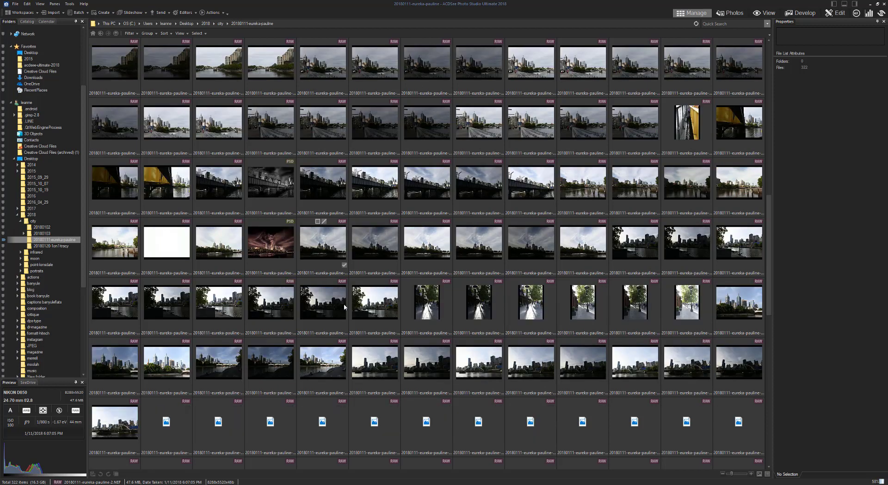
scroll(344, 306, down, 1)
scroll(344, 306, down, 1)
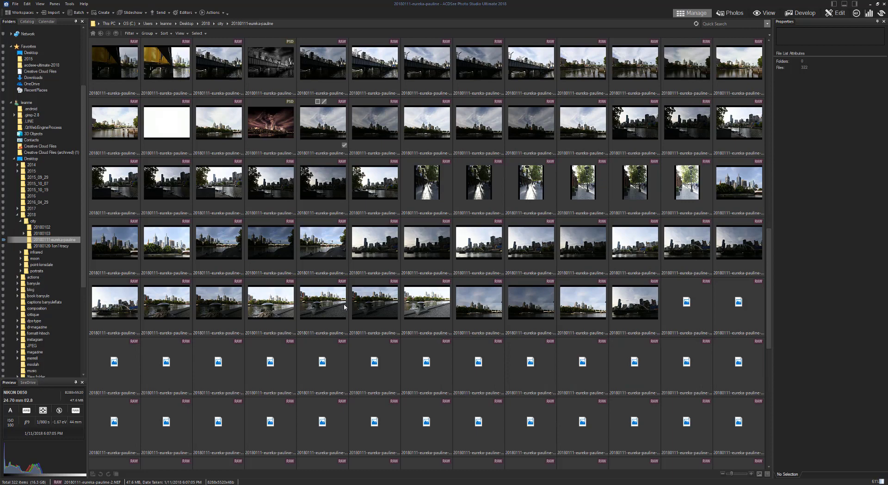
scroll(344, 307, down, 1)
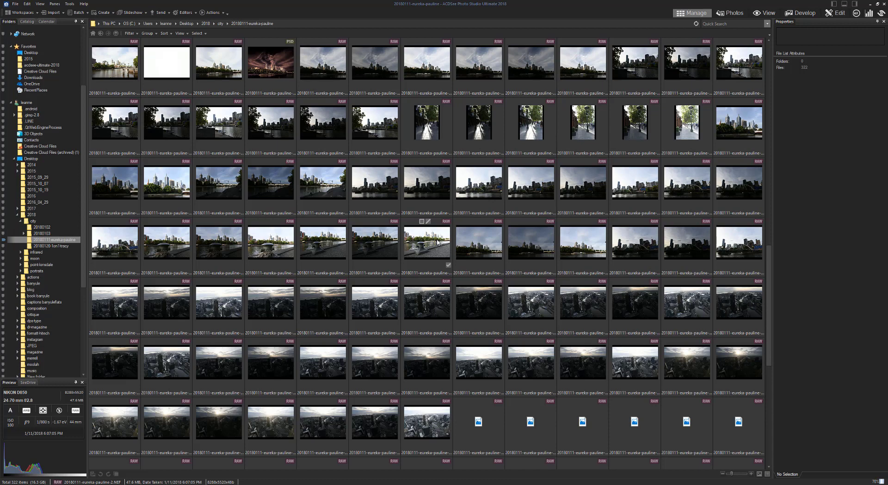
scroll(438, 241, down, 1)
scroll(437, 241, down, 1)
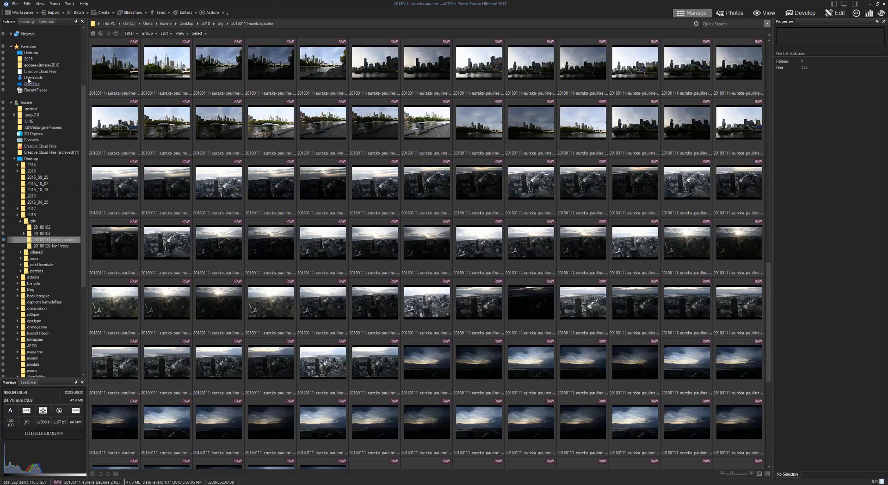
Step: Select an aerial city photo and check its EXIF: Nikon D850, ISO 64, 26 mm, 1/11/2018
click(154, 443)
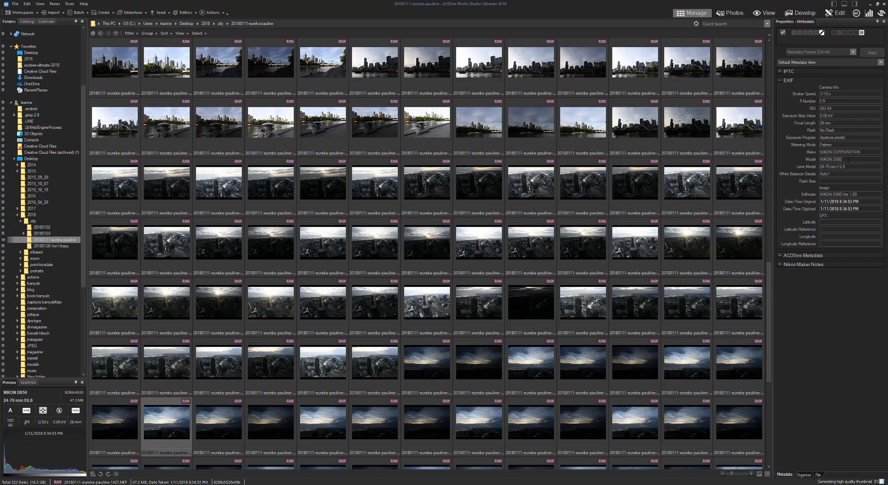
click(863, 211)
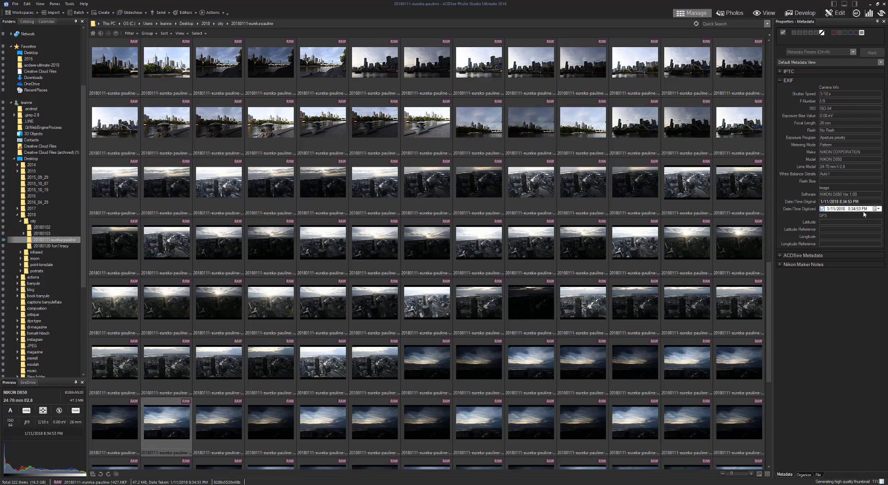
click(862, 268)
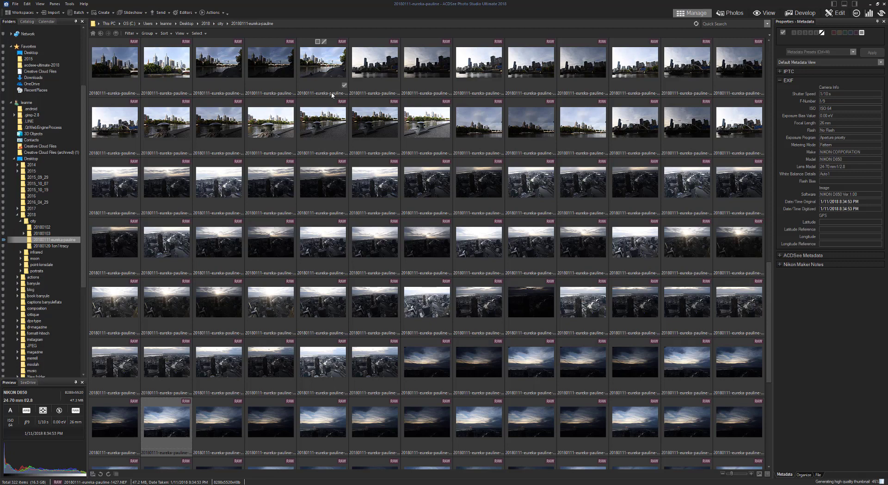
click(730, 16)
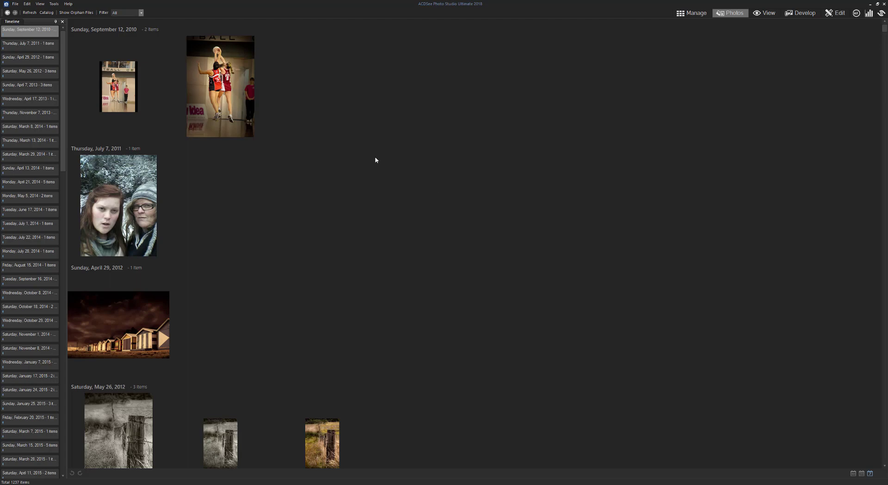
scroll(376, 160, down, 5)
scroll(483, 189, down, 3)
scroll(484, 190, down, 4)
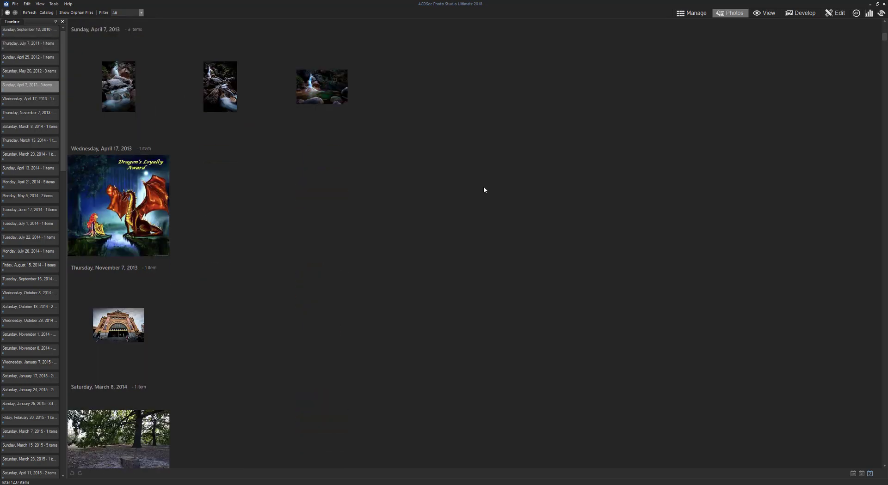
scroll(484, 189, down, 8)
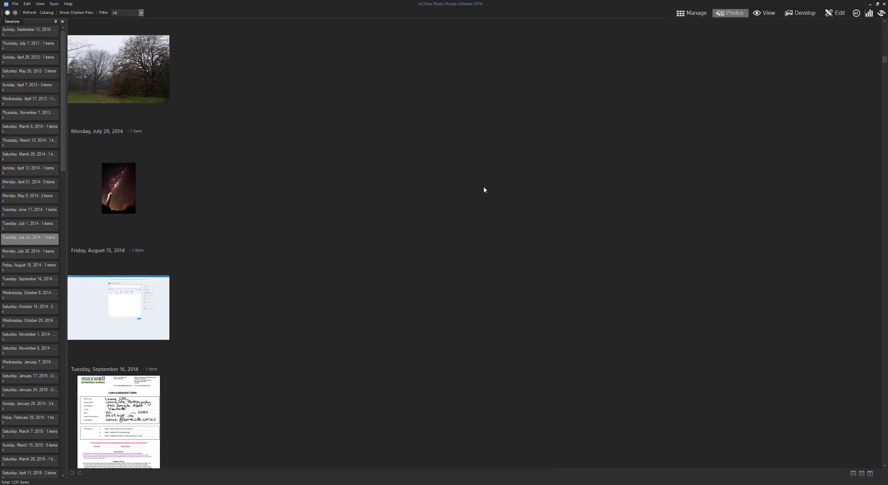
scroll(484, 190, down, 3)
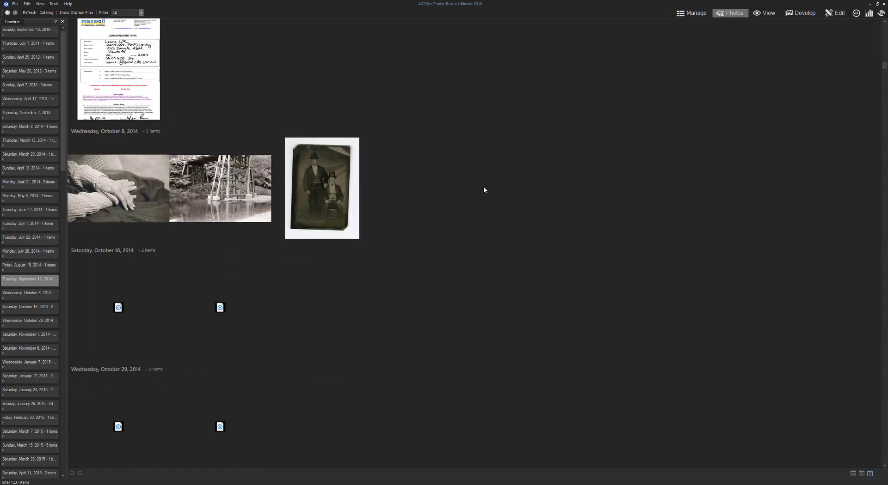
scroll(484, 190, down, 2)
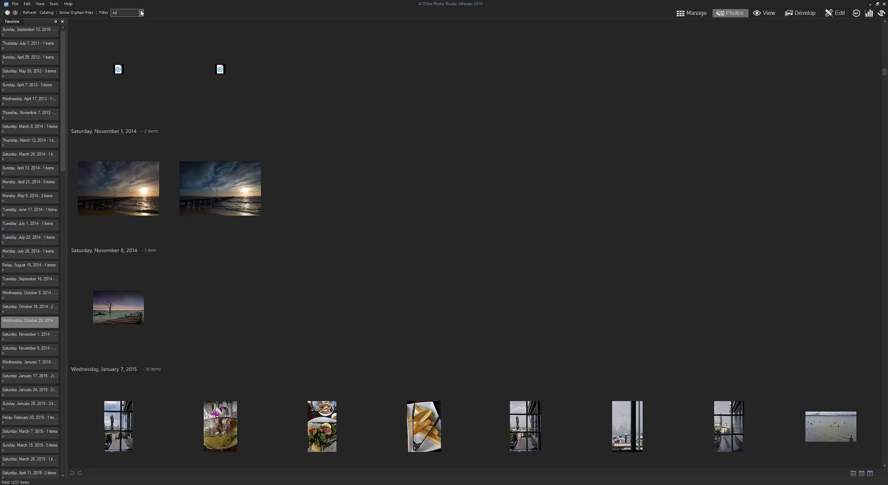
click(140, 13)
click(127, 20)
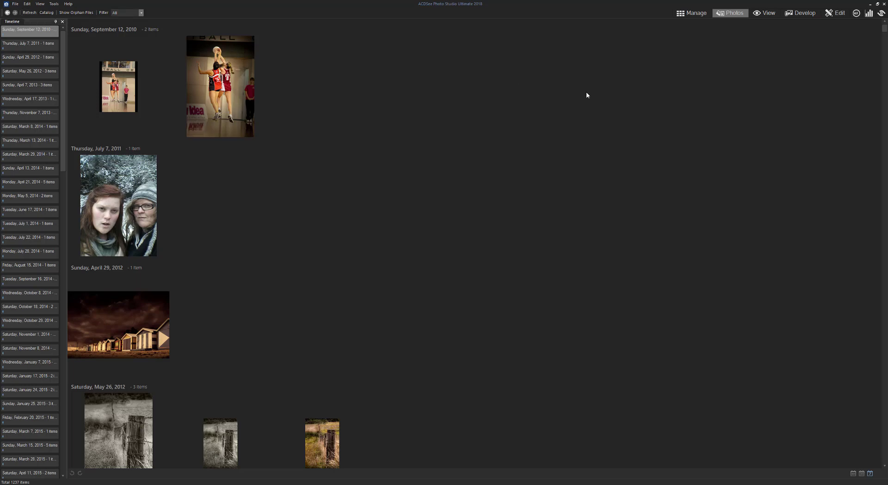
click(771, 15)
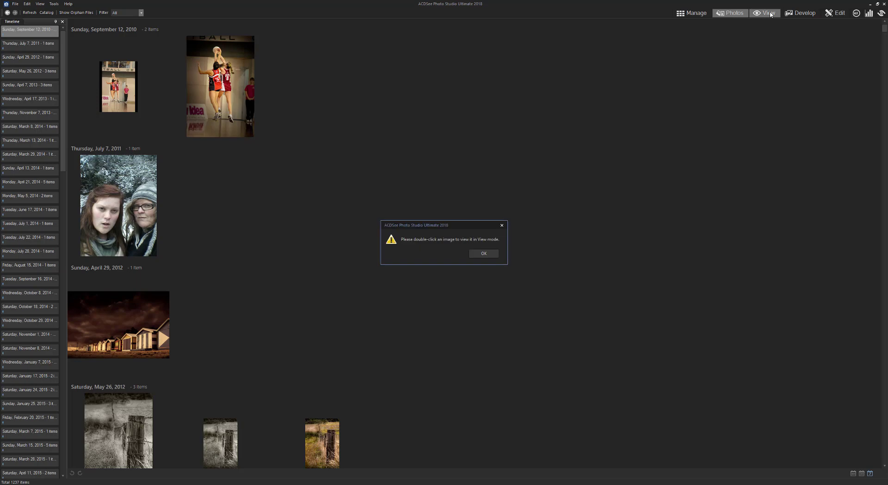
click(490, 254)
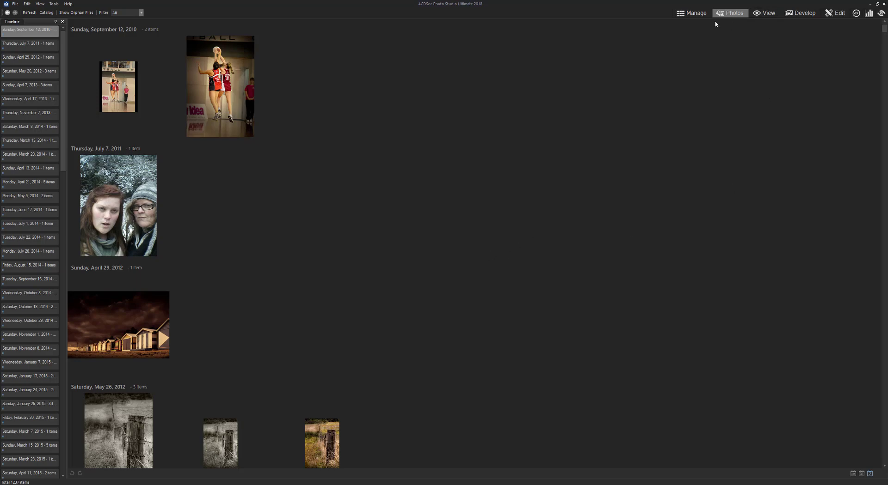
click(691, 13)
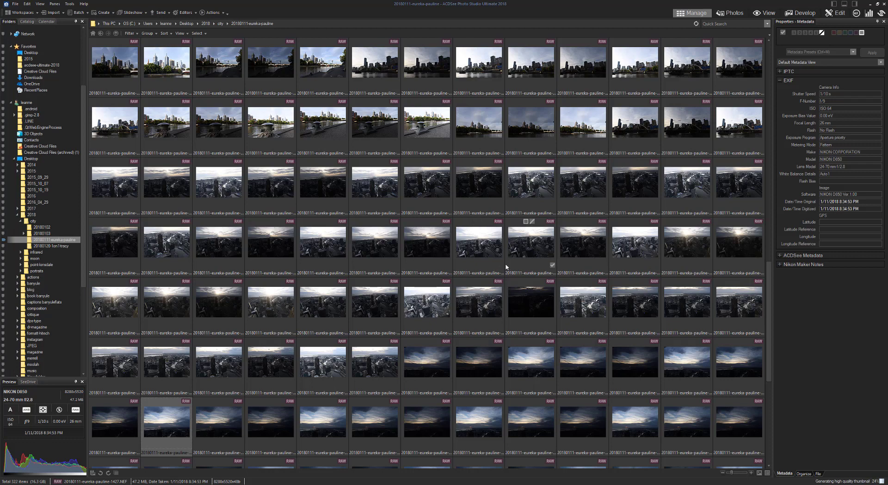
Step: Browse photos 1481 and 1479, then bring up the street scene photo 1268
scroll(506, 266, down, 4)
scroll(507, 267, down, 1)
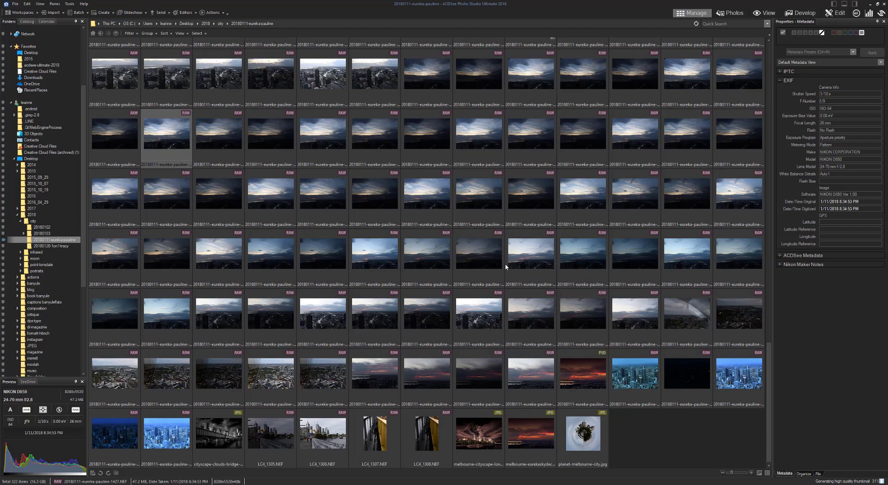
click(273, 379)
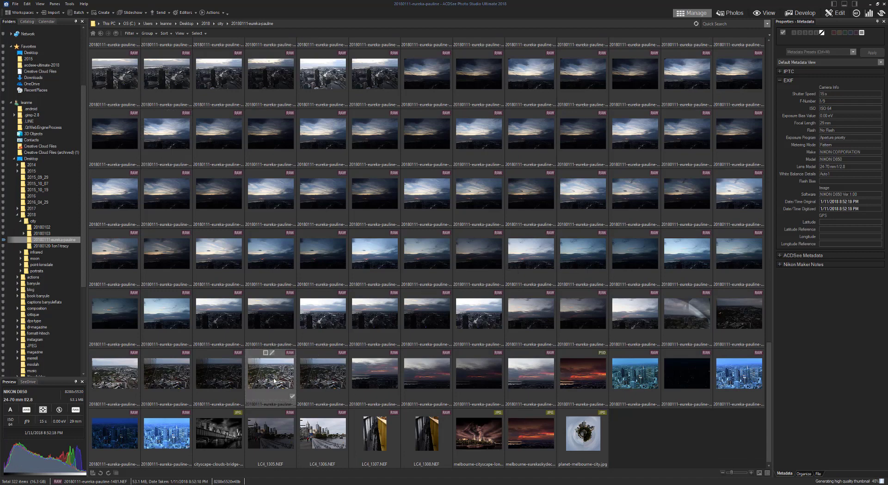
click(174, 375)
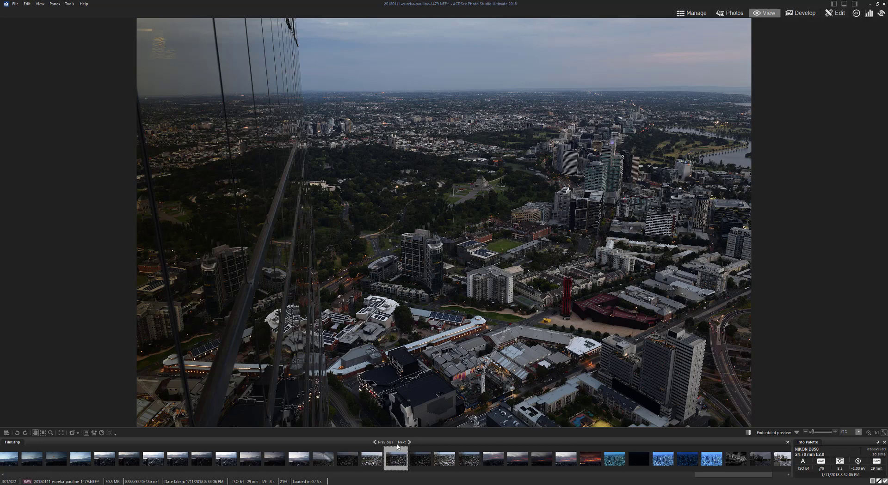
scroll(405, 458, up, 10)
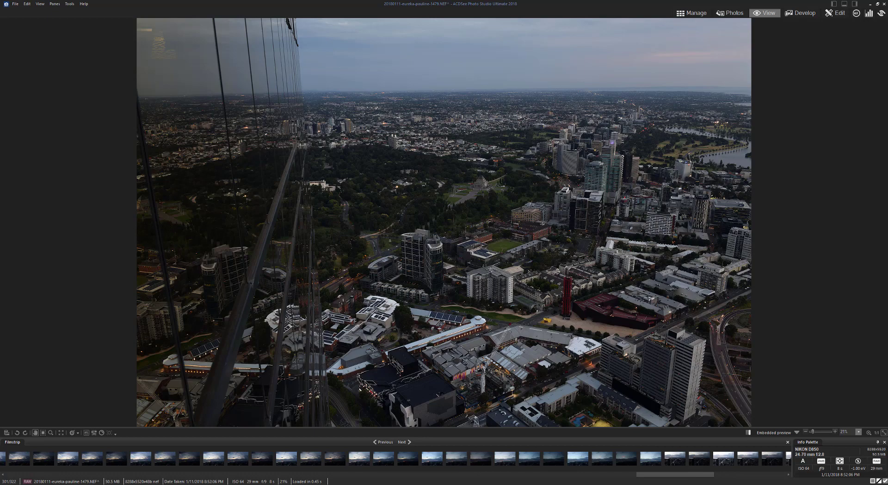
scroll(405, 458, up, 8)
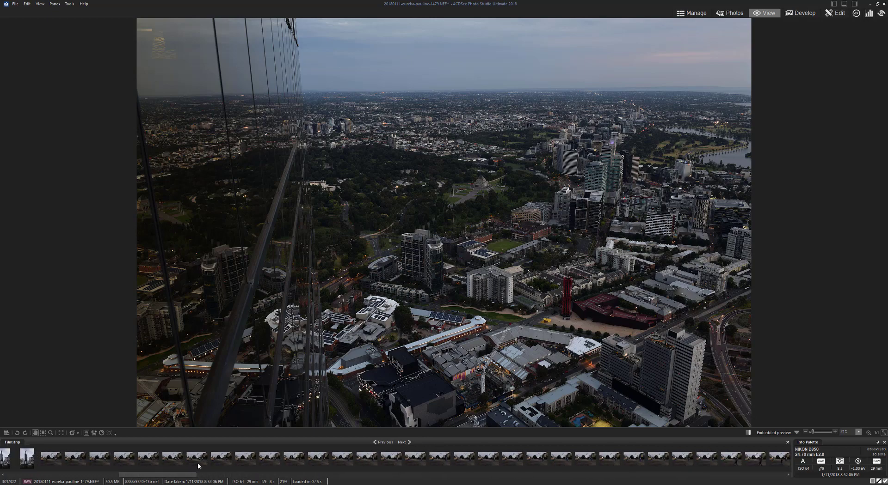
click(199, 466)
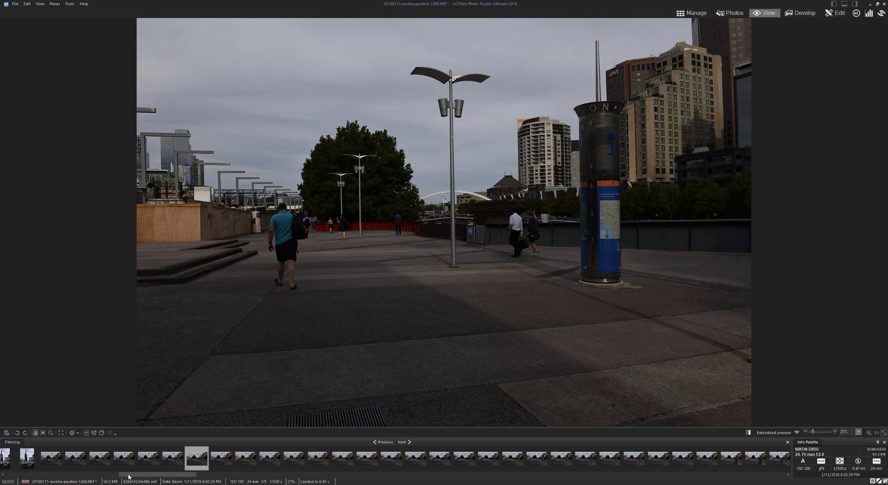
Step: Scroll the filmstrip and compare aerial photos 1385, 1381 and 1380
drag(128, 476, 461, 474)
click(562, 466)
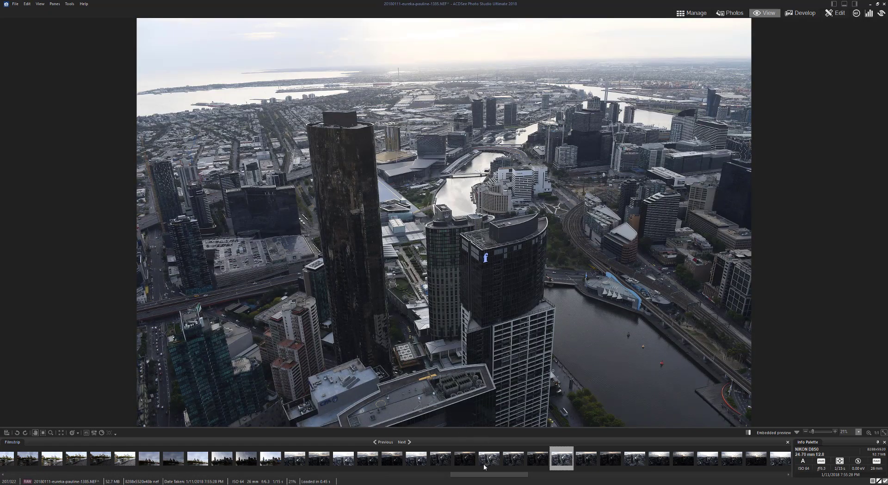
click(459, 460)
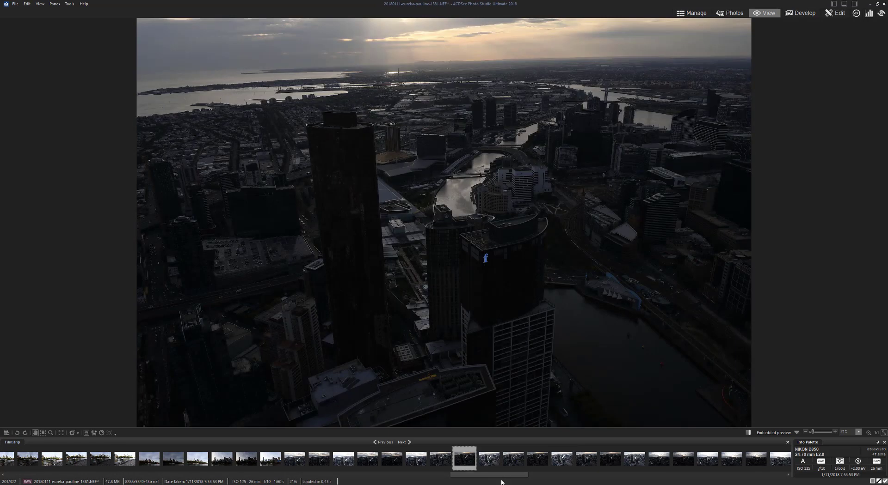
click(441, 460)
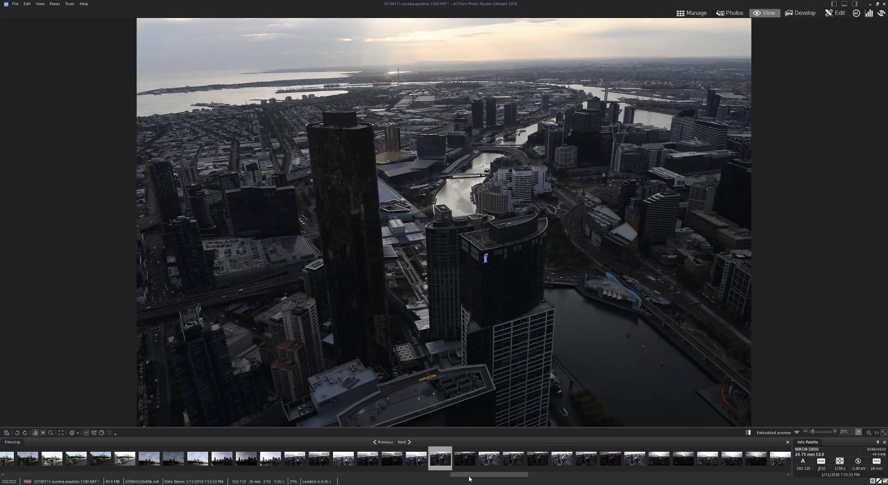
Step: Step through skyline photo 1370 and photos 1376–1378, ending on aerial photo 1380
drag(469, 476, 456, 477)
click(326, 459)
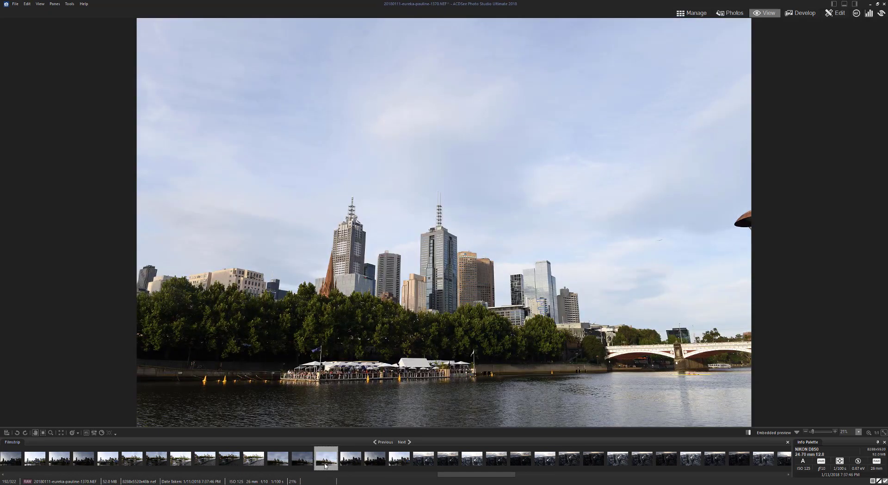
click(447, 460)
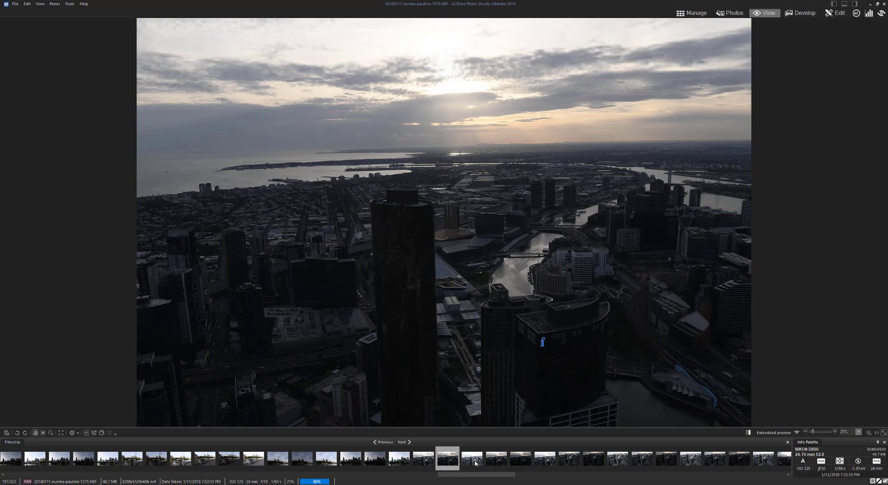
click(472, 460)
click(495, 460)
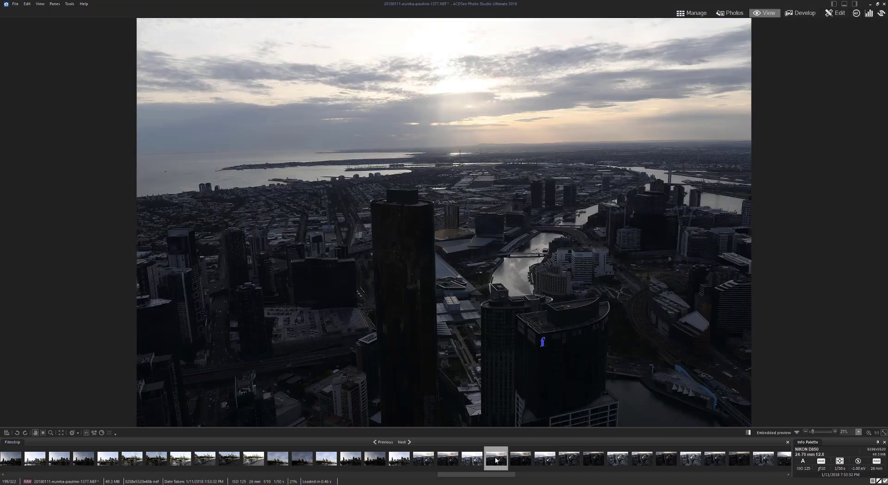
click(524, 460)
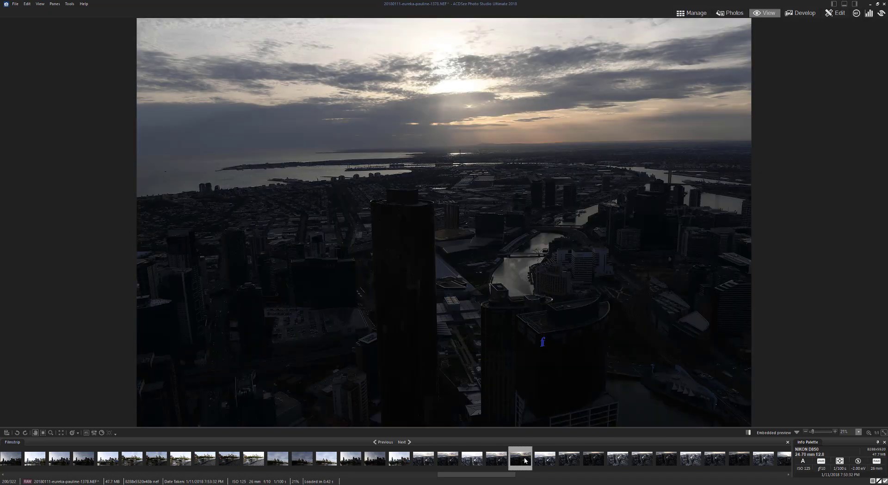
click(570, 463)
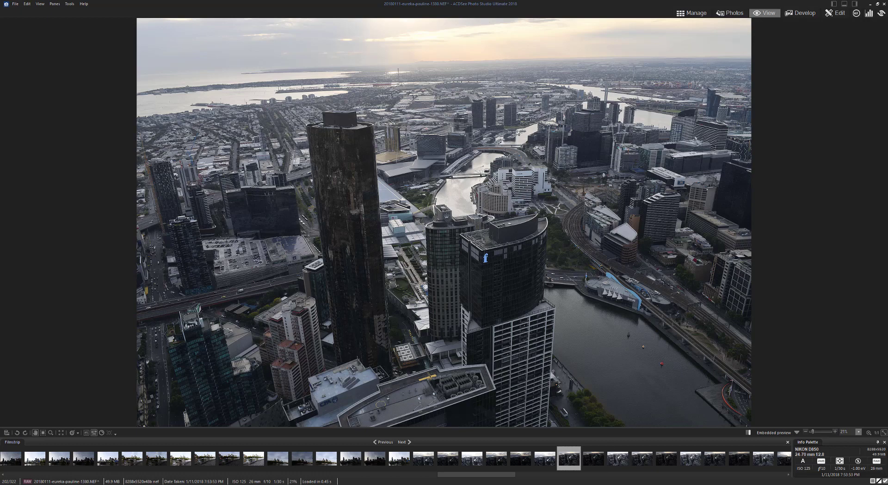
click(595, 460)
click(574, 460)
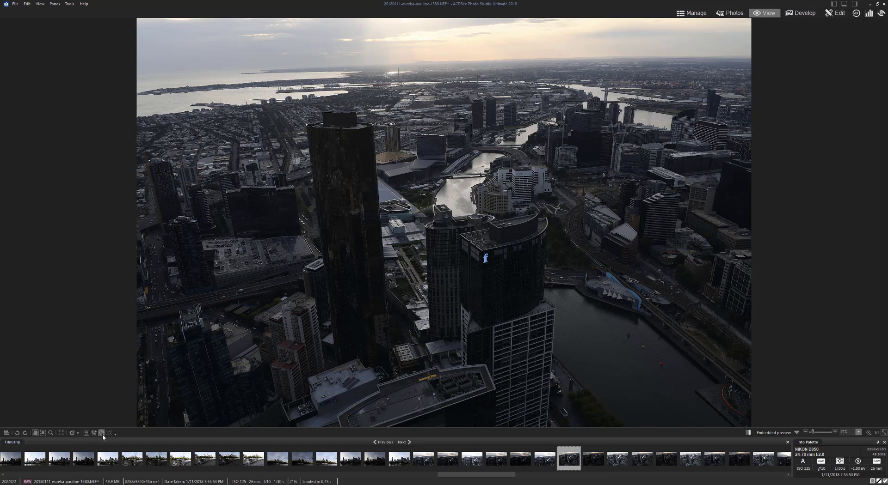
click(51, 433)
click(336, 268)
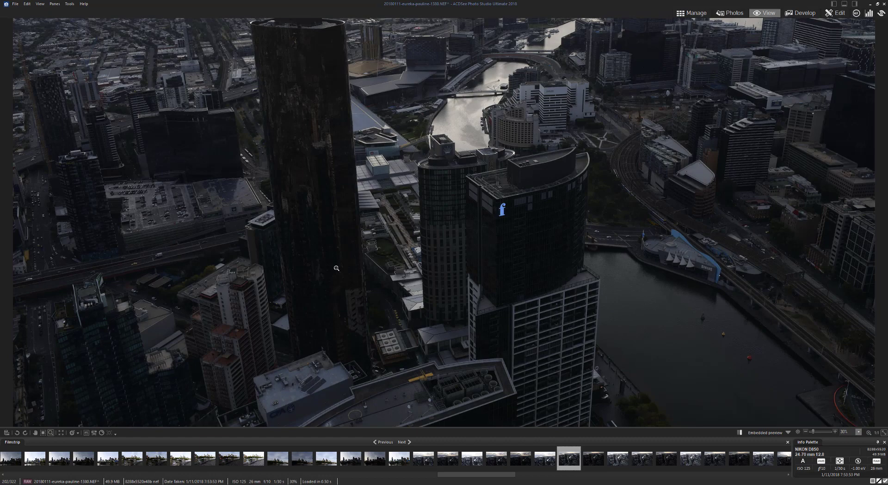
click(336, 268)
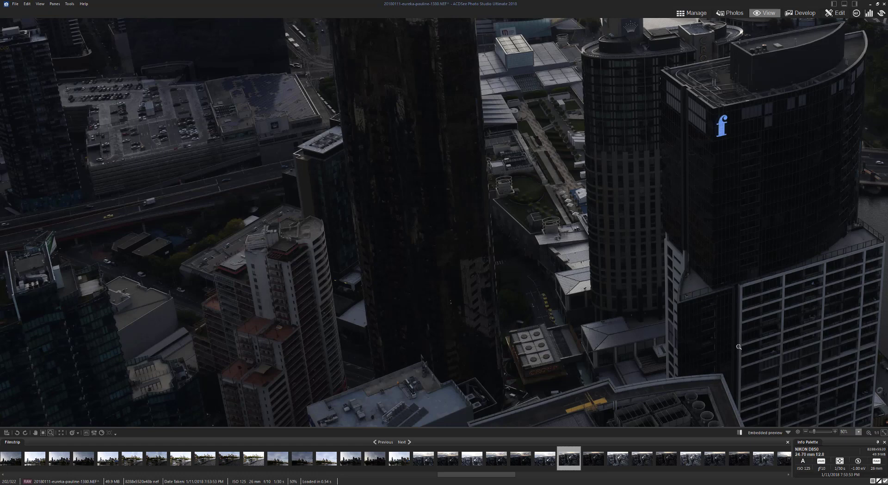
click(712, 350)
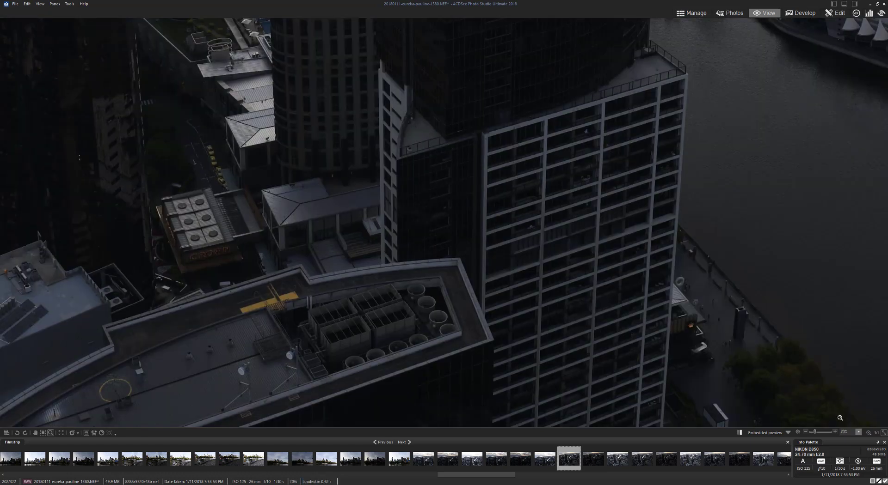
click(859, 433)
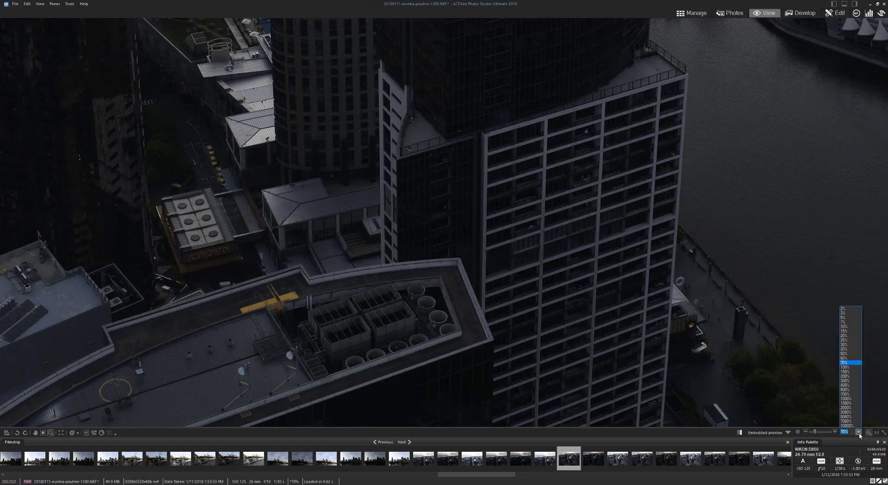
click(859, 433)
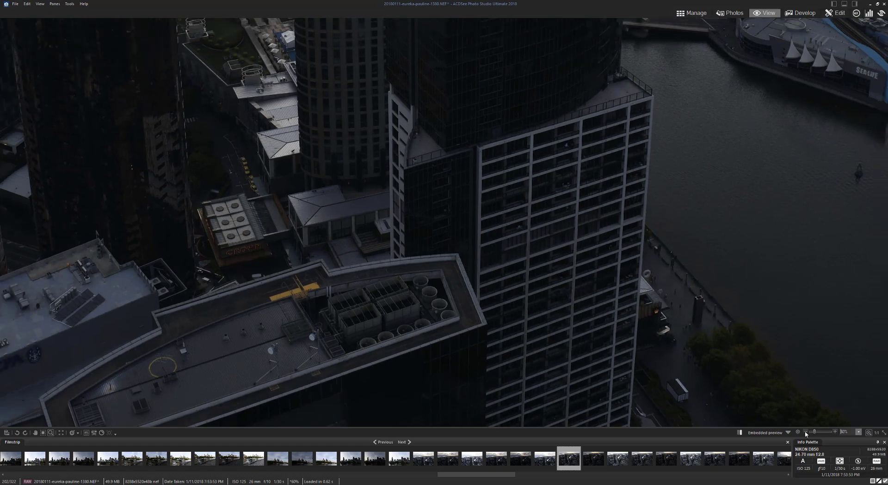
click(805, 433)
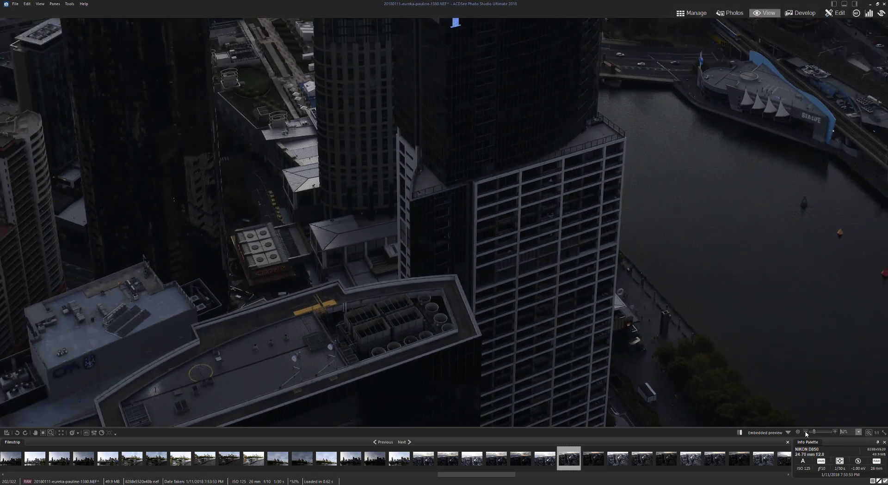
click(806, 433)
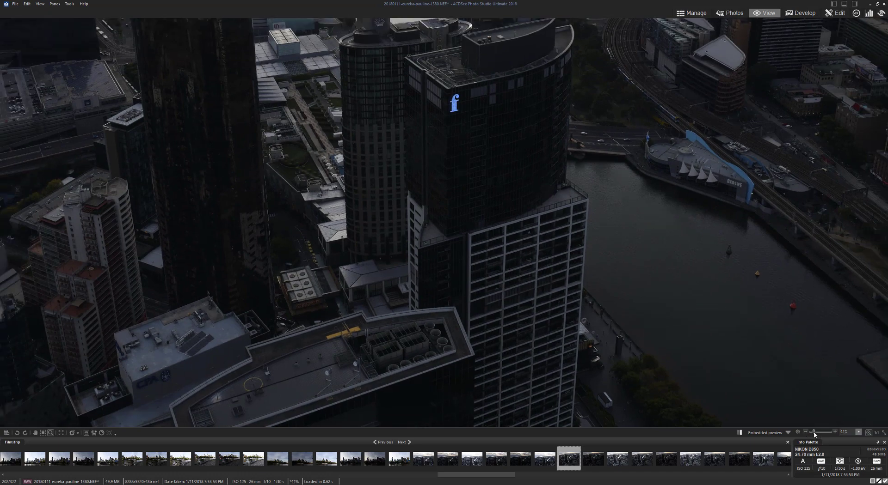
drag(813, 432, 810, 434)
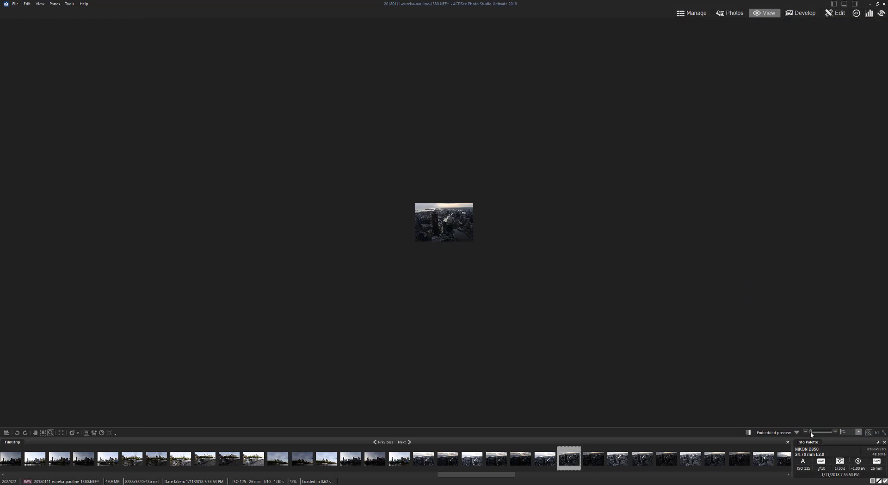
scroll(445, 223, up, 4)
scroll(445, 222, up, 3)
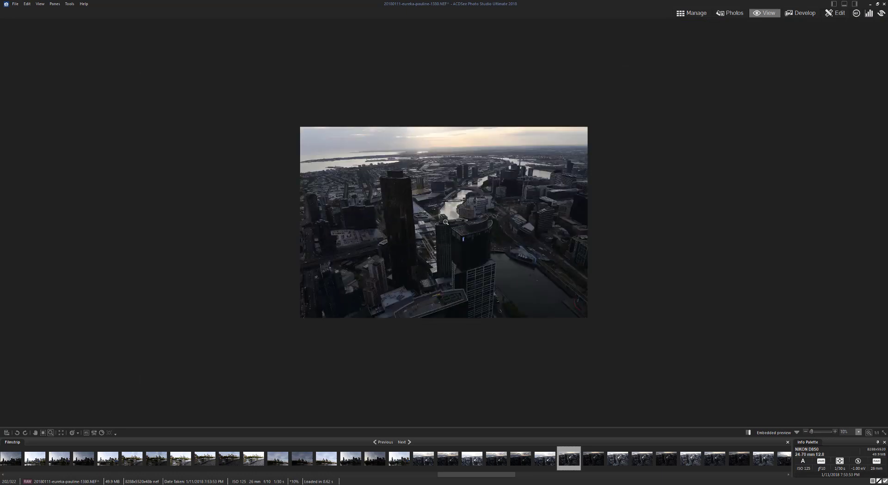
scroll(445, 222, up, 1)
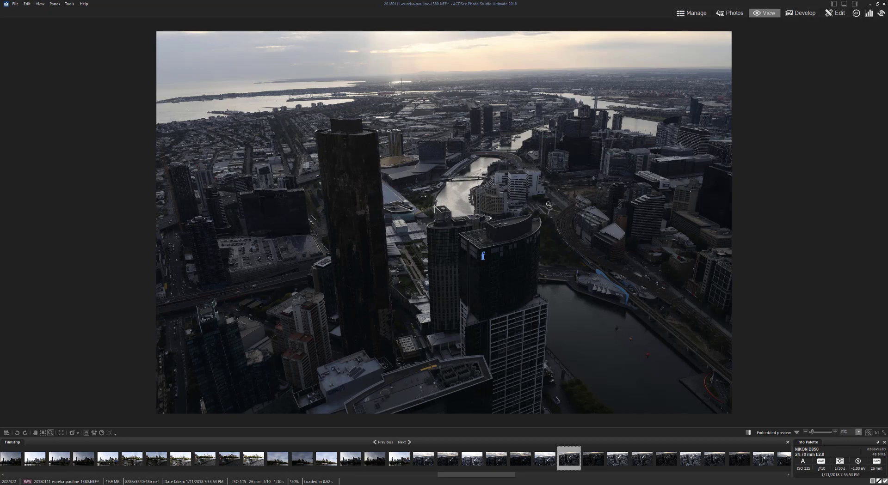
Step: Switch the RAW photo into Develop mode and briefly preview it in black and white
click(800, 16)
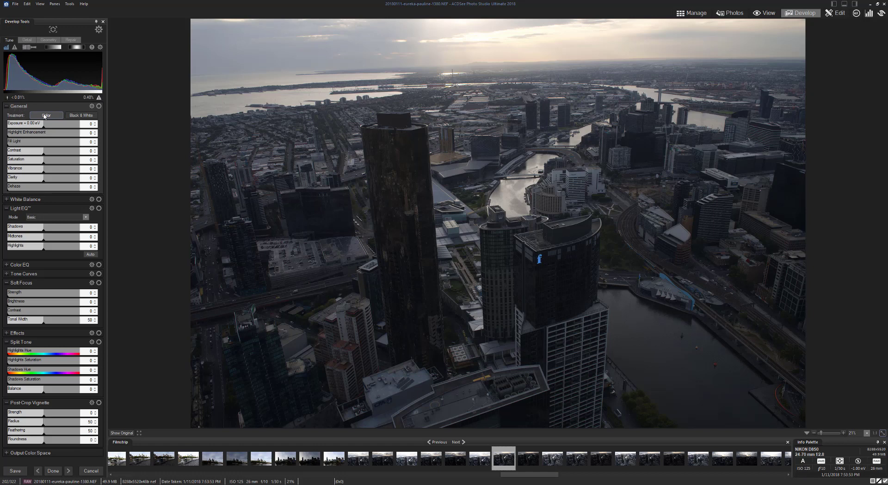
click(75, 118)
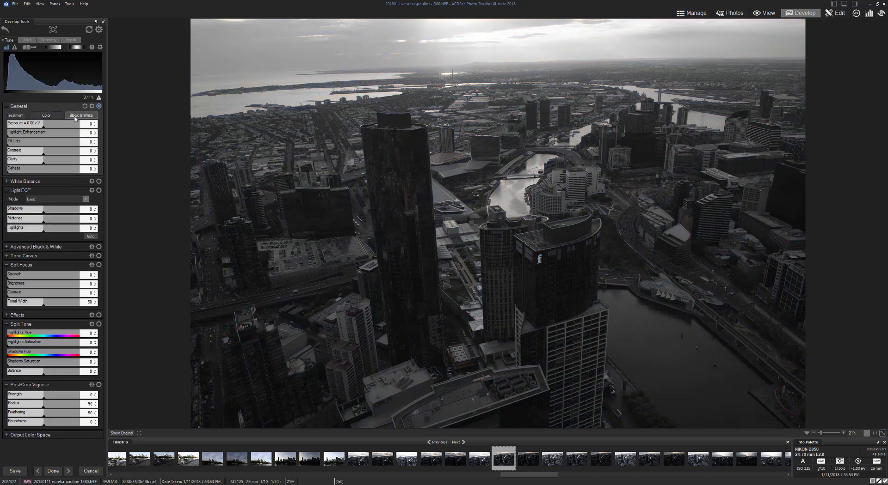
click(52, 116)
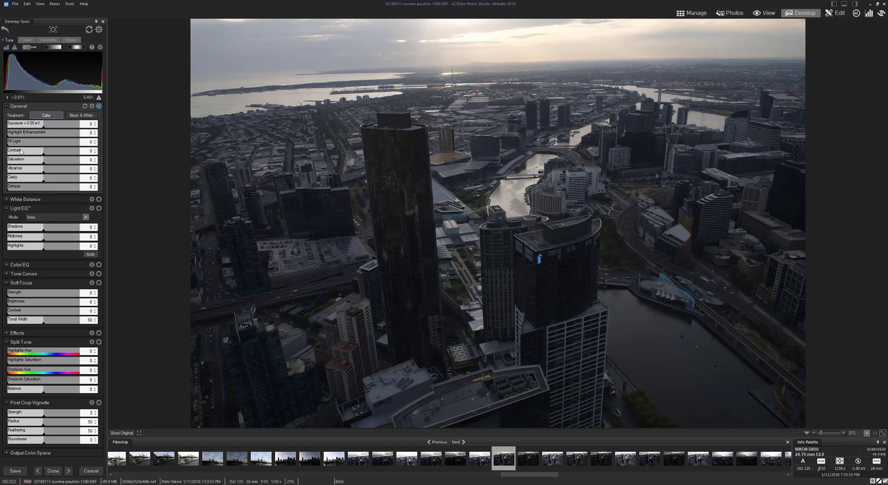
Step: Try Dehaze at 20, 50 and 86, settle on 50, and raise Clarity to 34
click(21, 192)
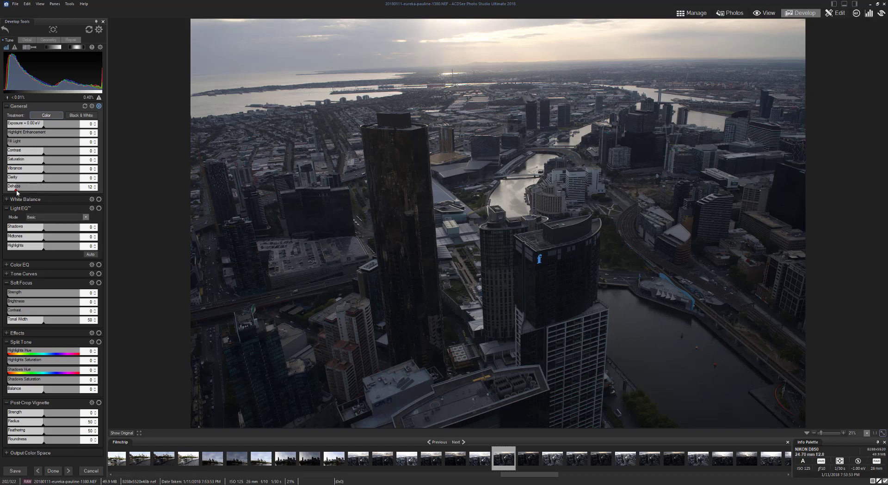
click(43, 192)
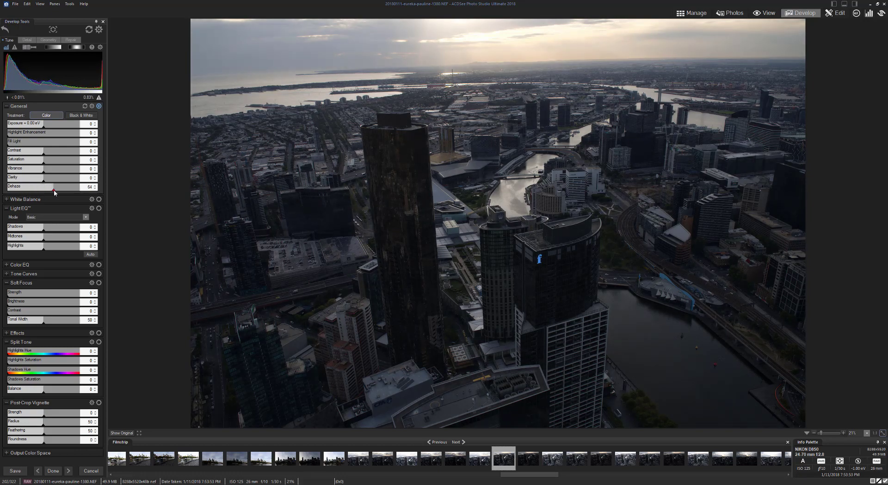
click(70, 191)
click(44, 192)
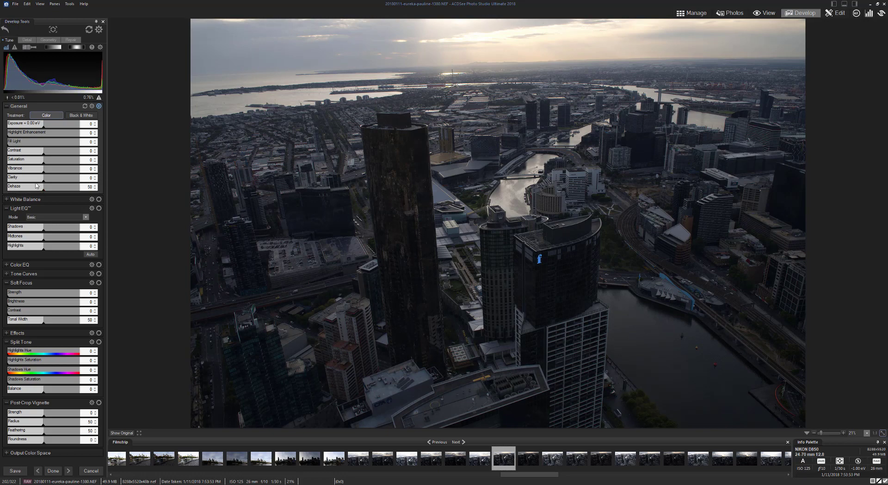
drag(44, 181, 64, 184)
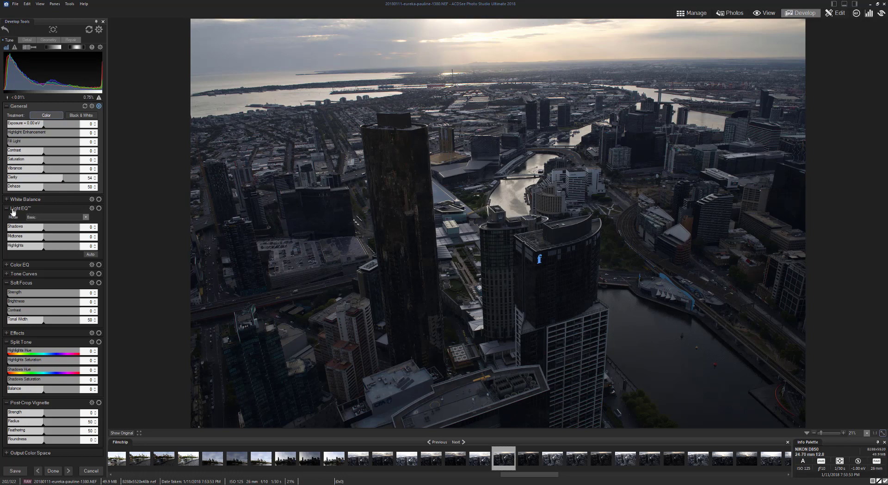
Step: Expand White Balance and adjust Temperature to a custom value of about 4771 K
click(54, 200)
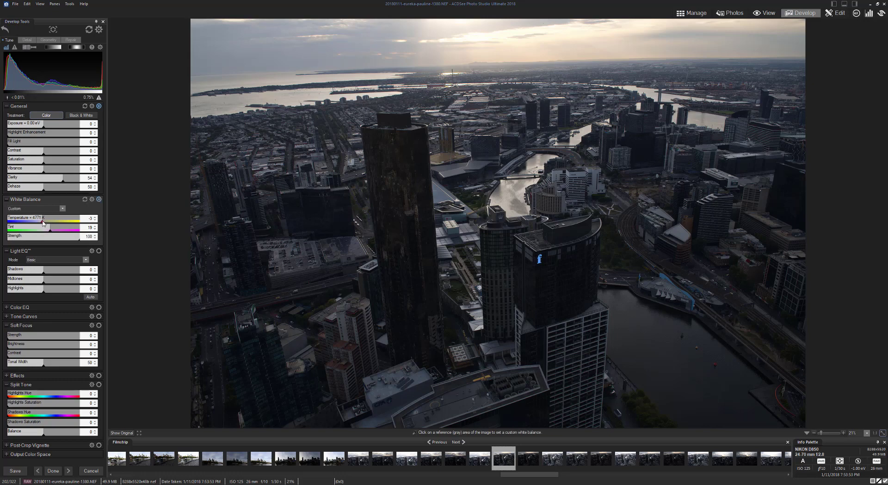
drag(42, 221, 14, 225)
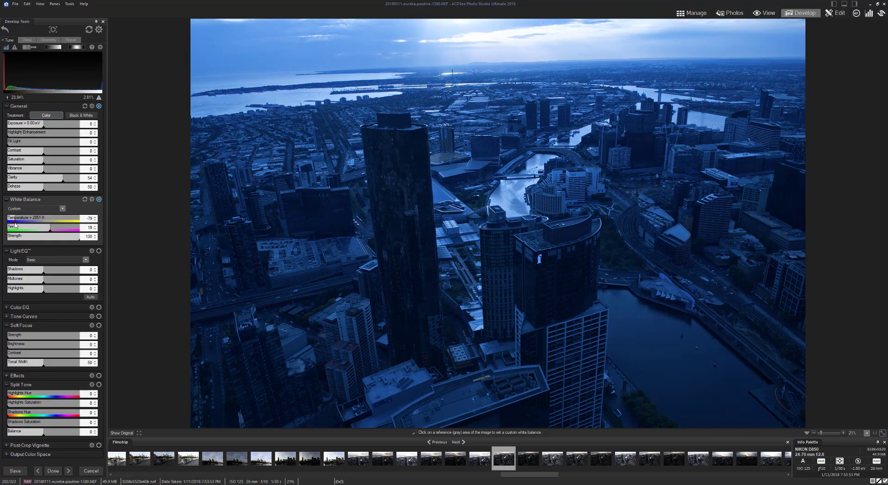
double_click(88, 218)
text(16)
click(50, 223)
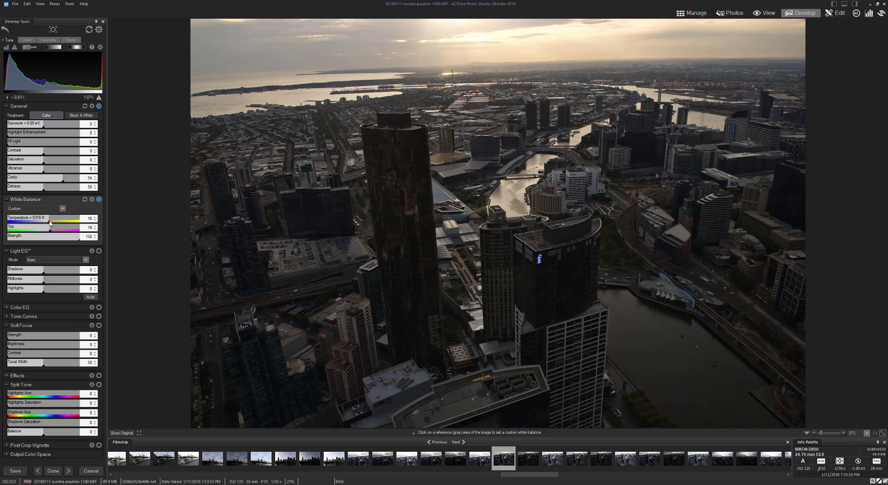
drag(50, 223, 43, 224)
Step: Revert white balance to As Shot, try then reset Light EQ Shadows, and raise Midtones to 75
click(85, 200)
drag(17, 271, 72, 277)
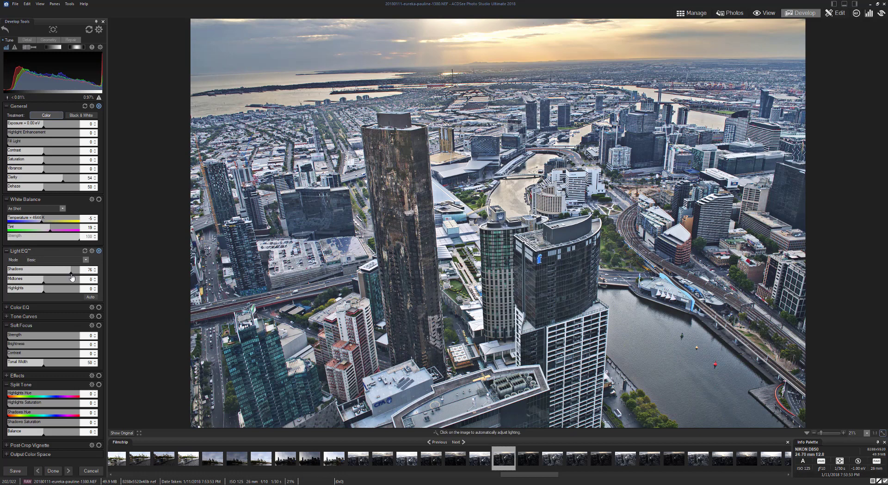
drag(72, 277, 46, 280)
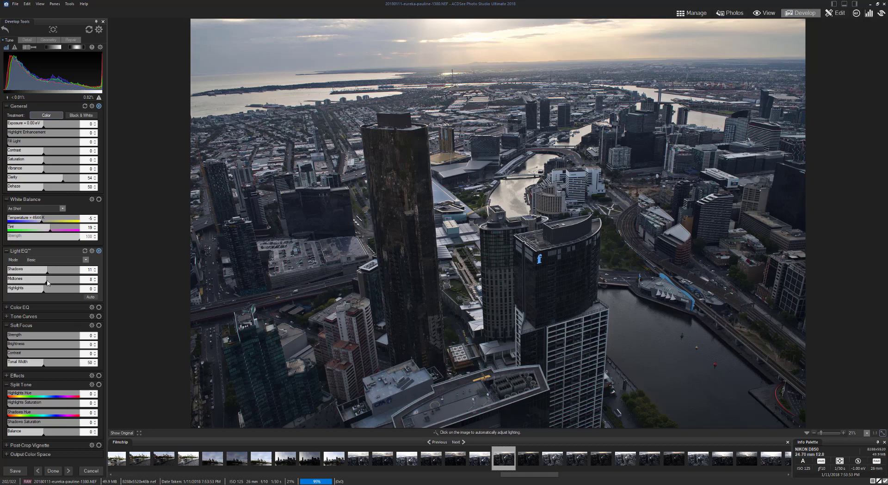
click(84, 251)
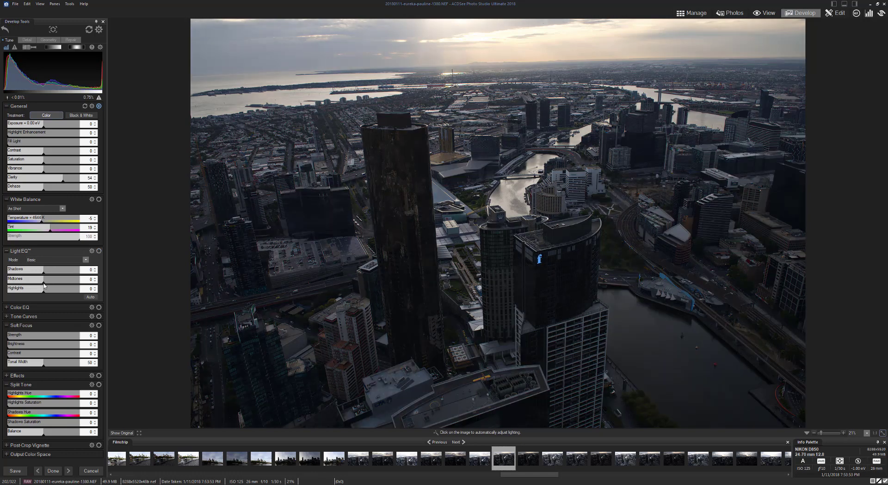
mouse_move(44, 284)
mouse_down()
mouse_move(70, 282)
mouse_move(30, 295)
mouse_move(40, 295)
mouse_up()
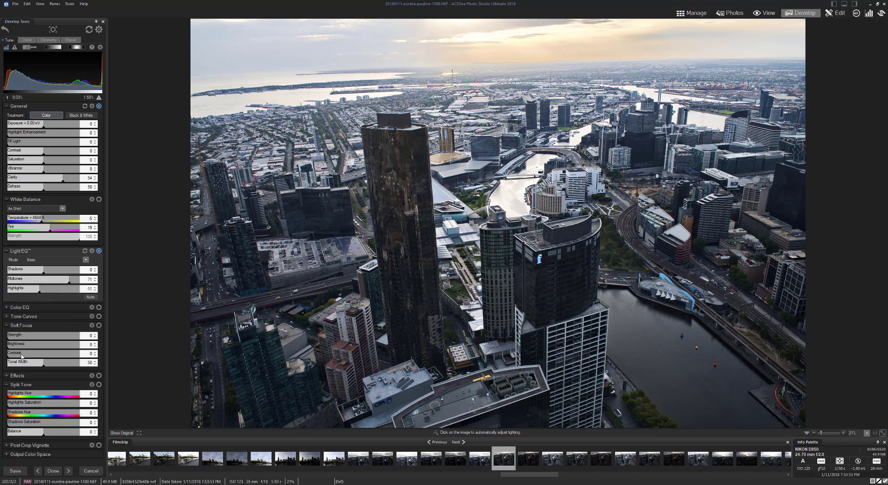
Step: Look at Tone Curves, Split Tone and Post-Crop Vignette, then show the Detail tab's settings
click(46, 317)
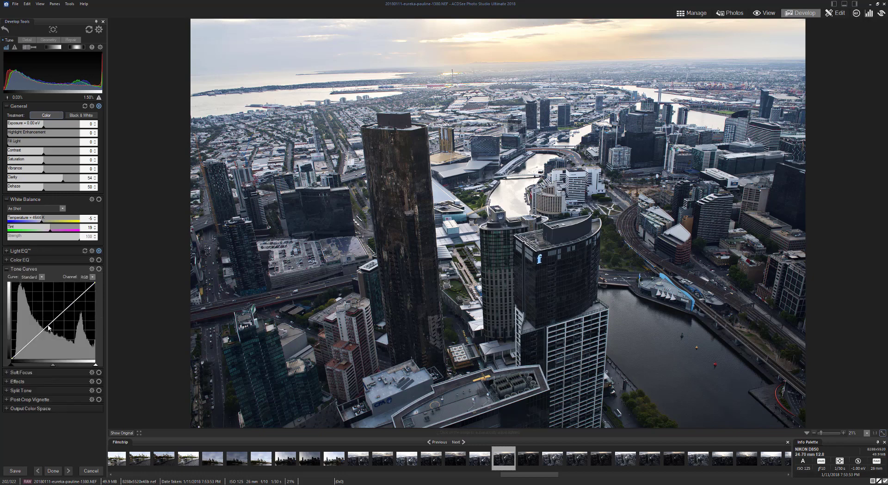
click(50, 269)
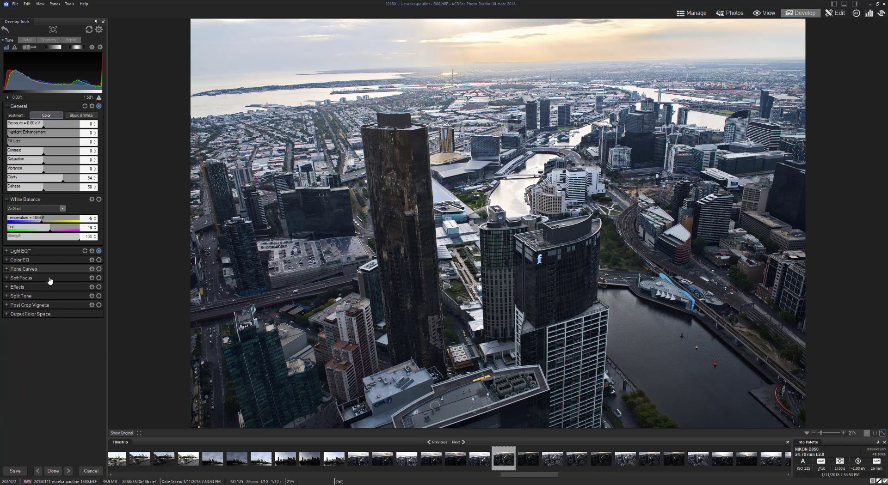
click(36, 296)
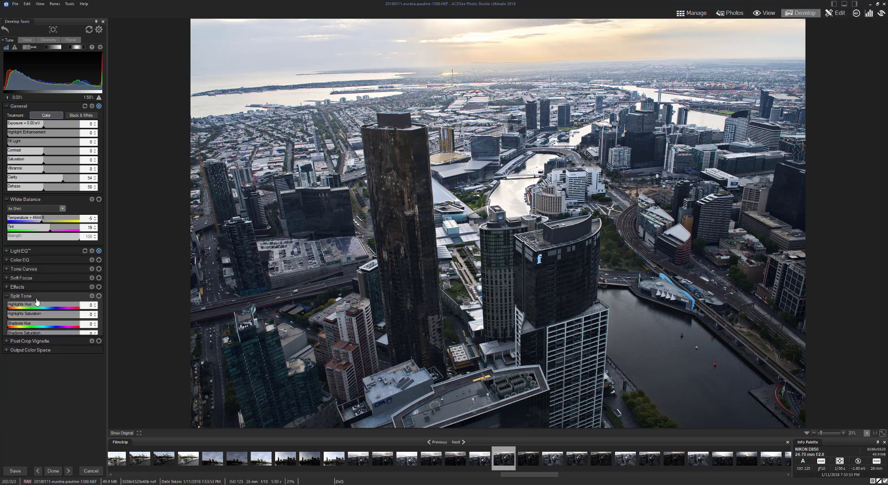
click(58, 358)
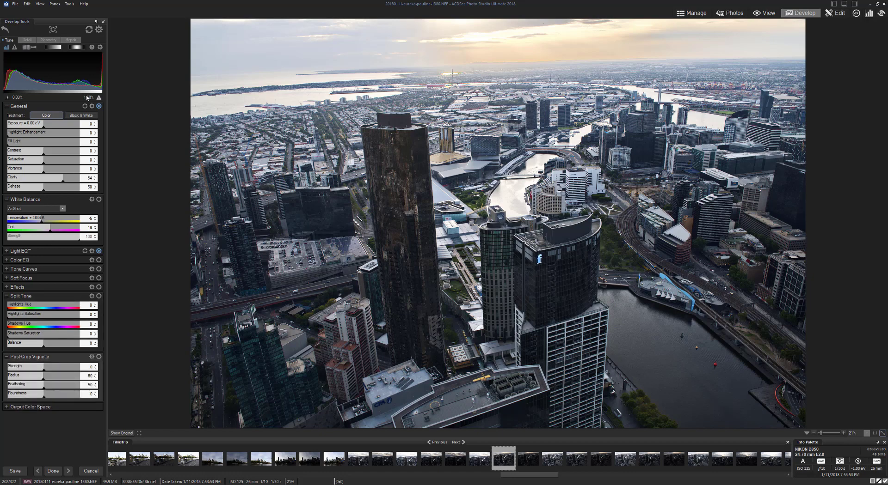
click(28, 41)
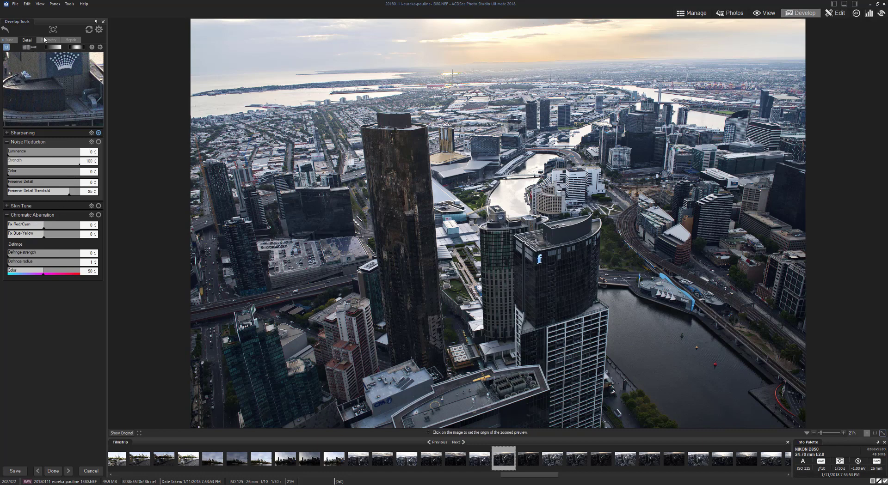
Step: Check Develop Brush, Gradient and Radial Gradient, show Geometry, and undo the last two edits
click(29, 48)
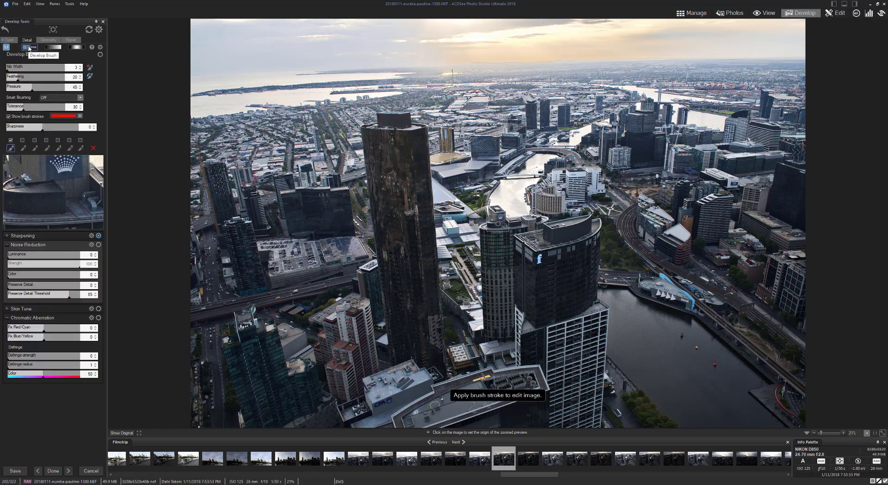
click(61, 47)
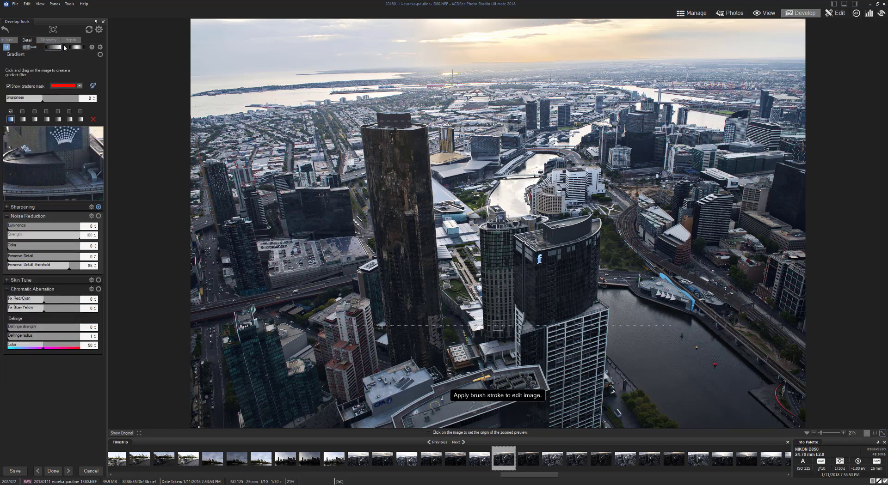
click(77, 47)
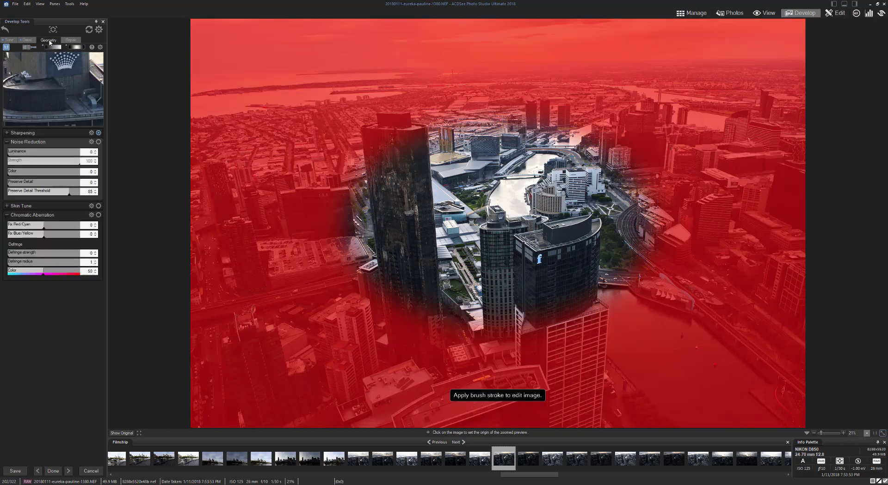
click(49, 40)
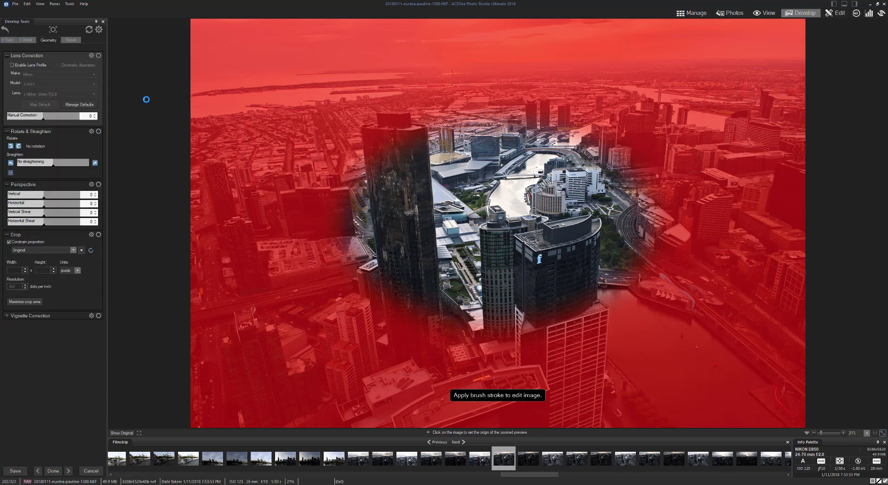
key(ctrl+z)
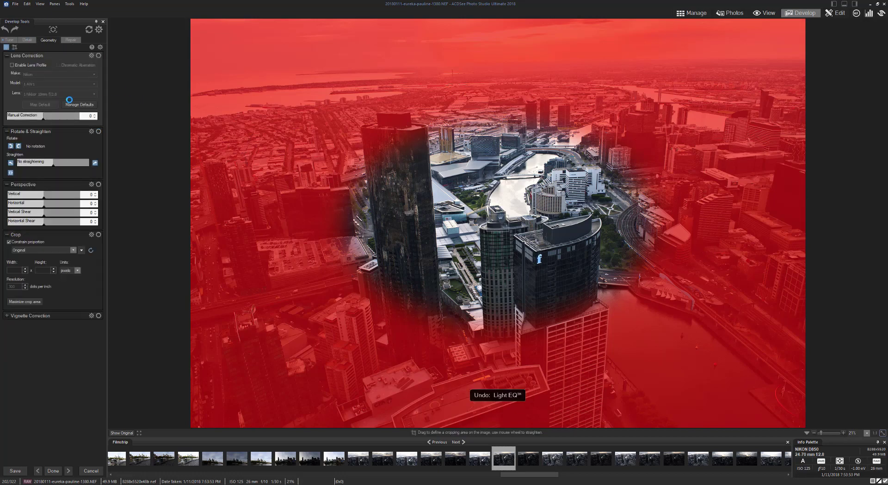
key(ctrl+z)
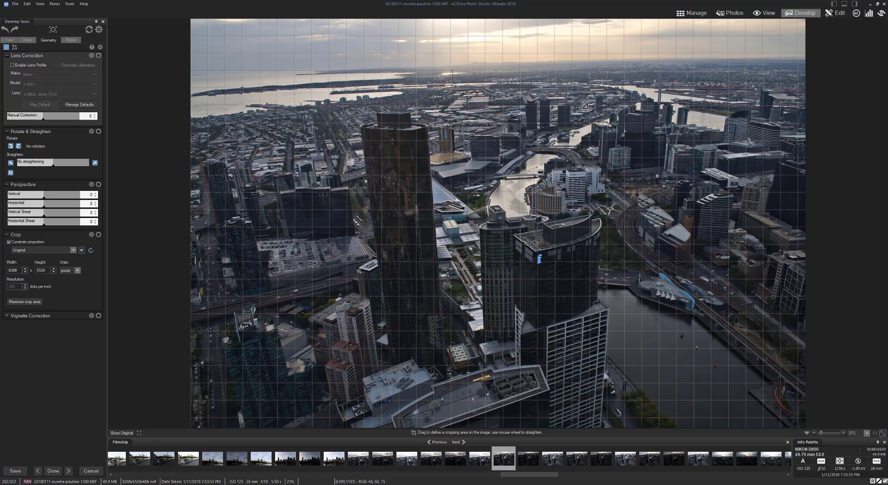
Step: Try a vertical perspective correction on the aerial photo, then undo it
click(43, 198)
drag(41, 200, 39, 201)
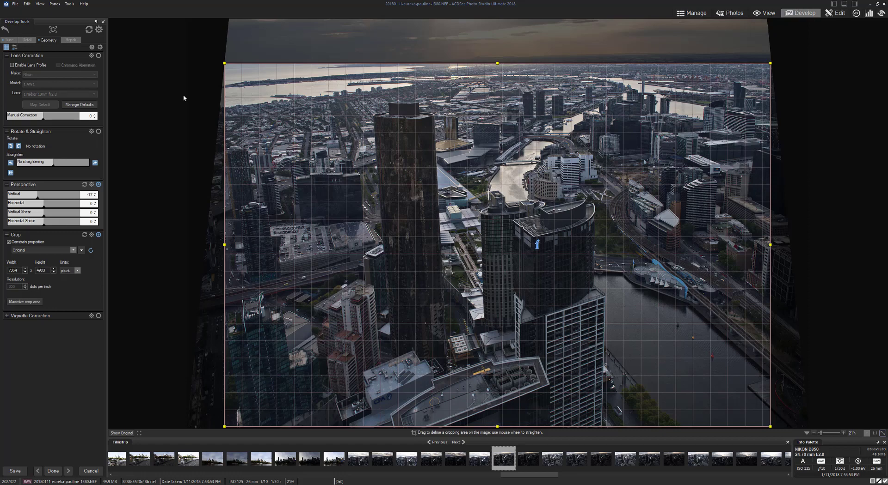
key(ctrl+z)
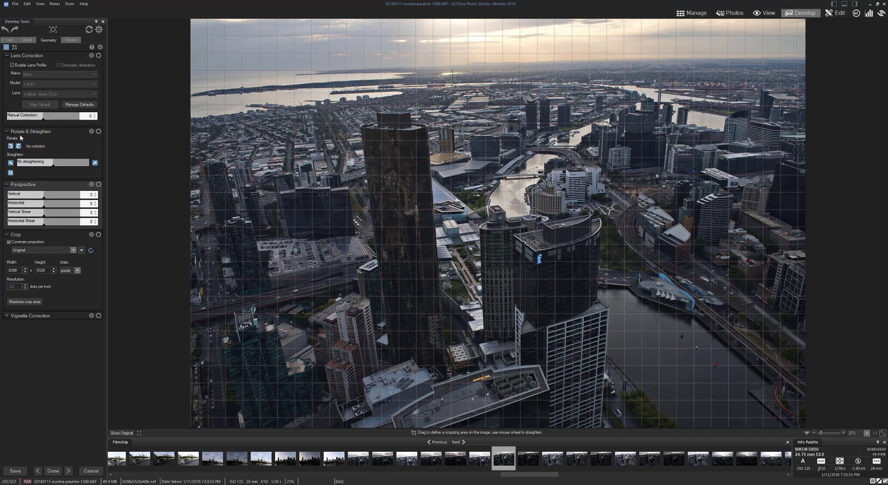
Step: Try straightening the photo, undo it, and reset all Develop adjustments to defaults
click(51, 165)
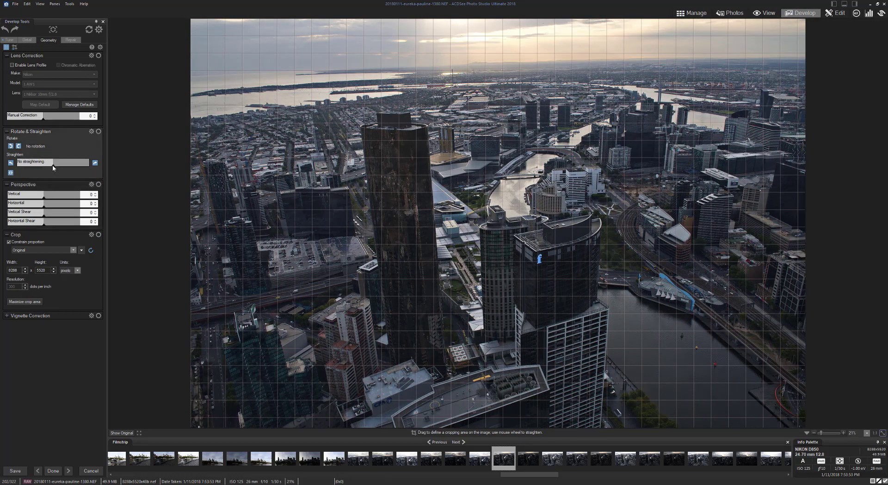
drag(60, 166, 56, 166)
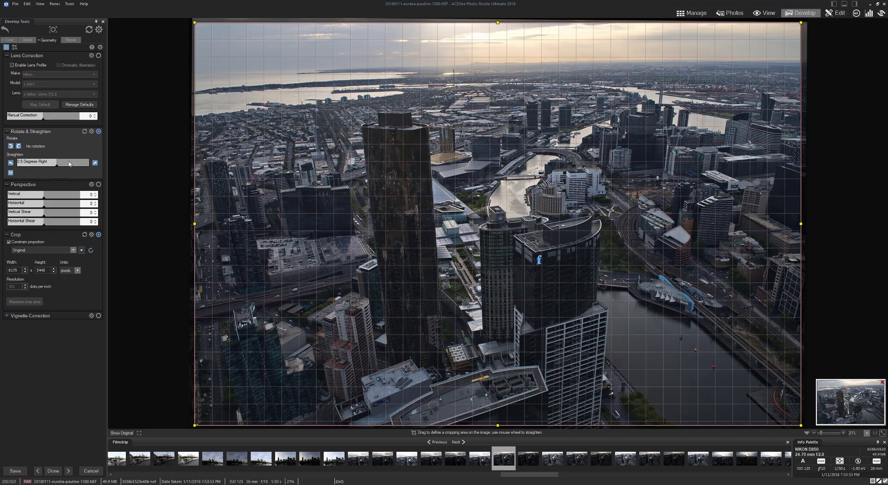
key(ctrl+z)
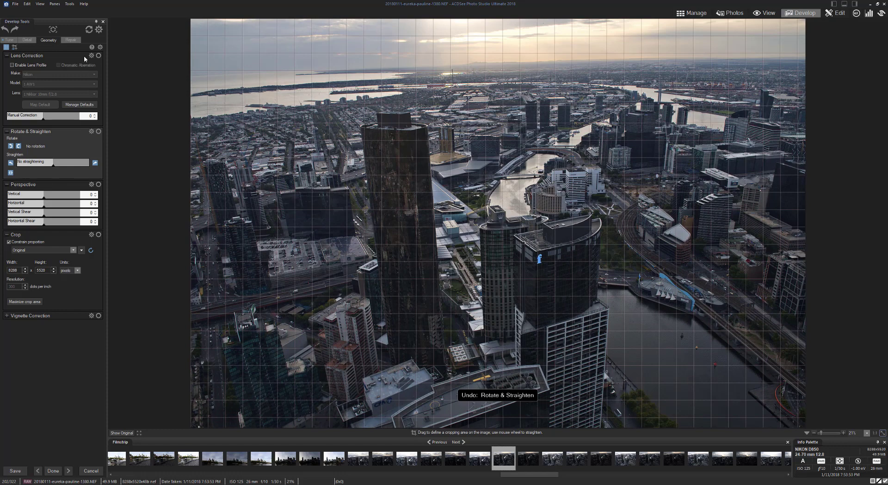
click(87, 27)
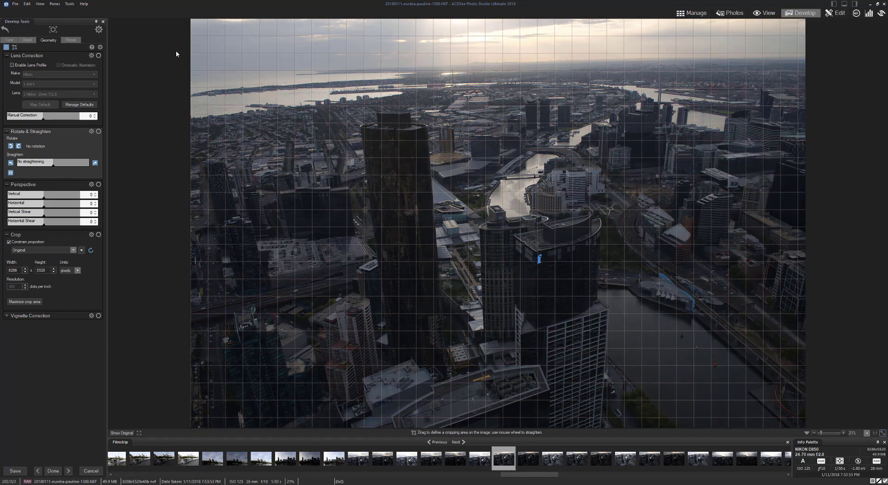
Step: Switch Develop Tools to the Repair tab with Heal as the repair method
click(70, 40)
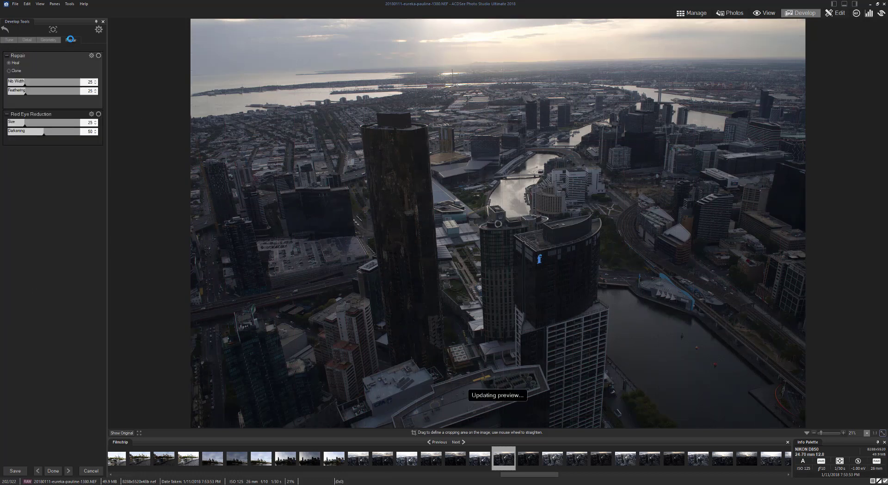
click(22, 62)
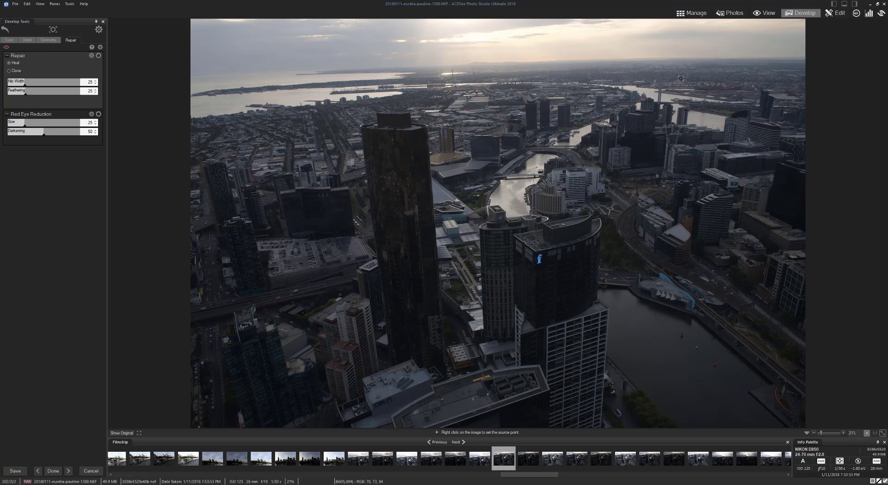
Step: Load the aerial Melbourne photo into Edit mode
click(835, 13)
click(835, 14)
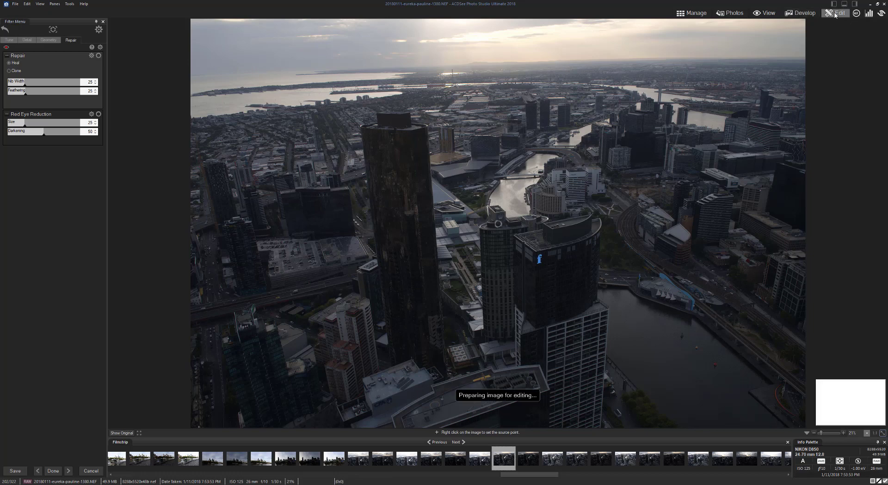